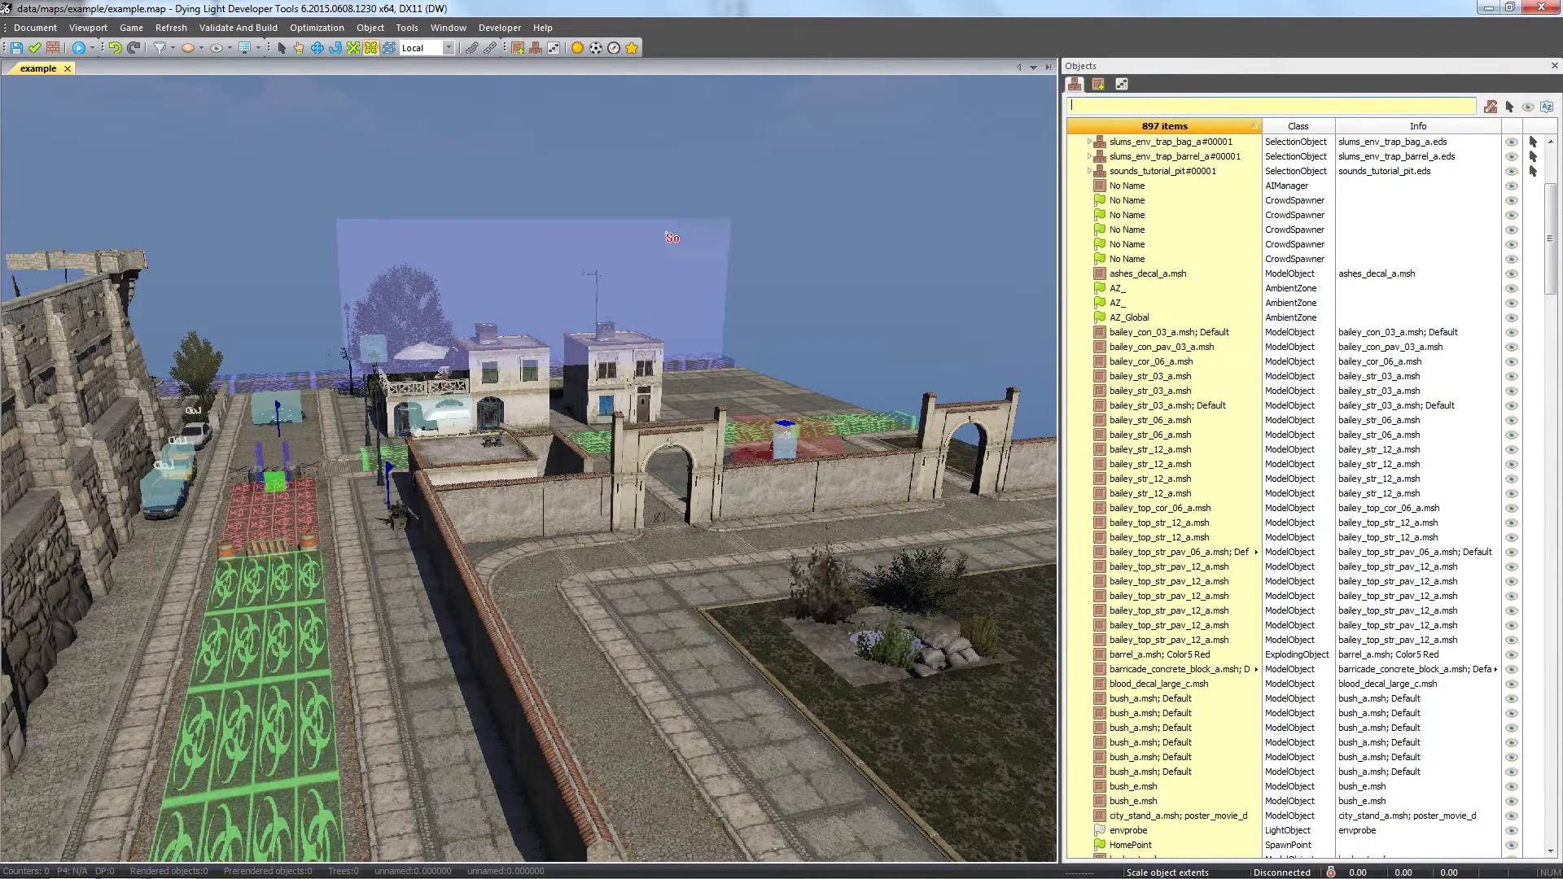
- Place a Sound Emitter from the common object types on the terrace floor in front of the house door
{"action": "key", "text": "w"}
{"action": "right_click_drag", "start_coordinate": [657, 255], "coordinate": [623, 366]}
{"action": "key", "text": "w"}
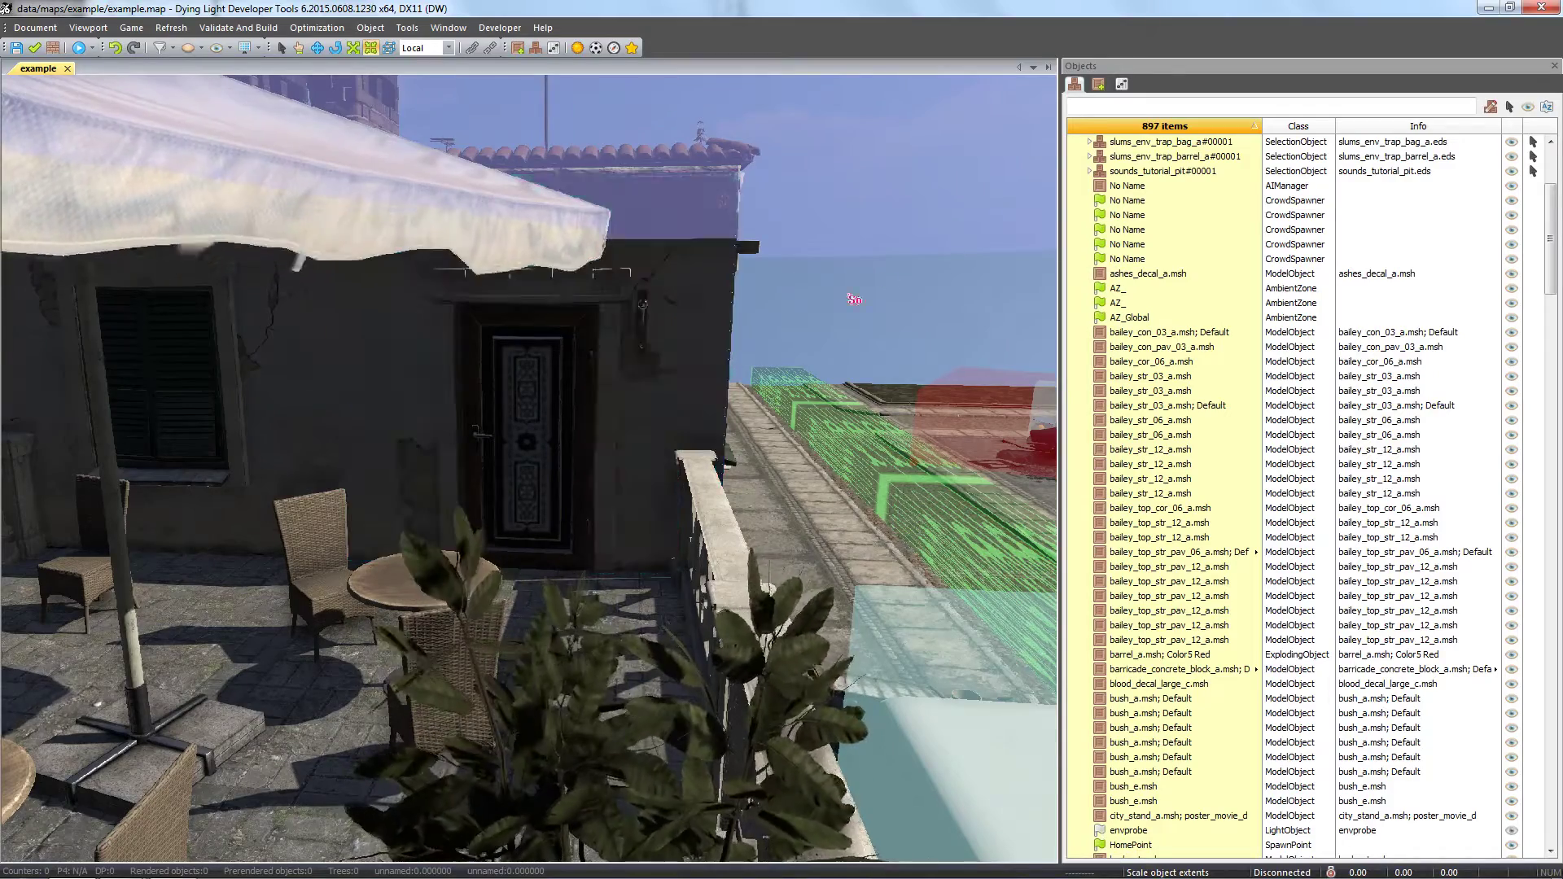
{"action": "left_click", "coordinate": [1100, 85]}
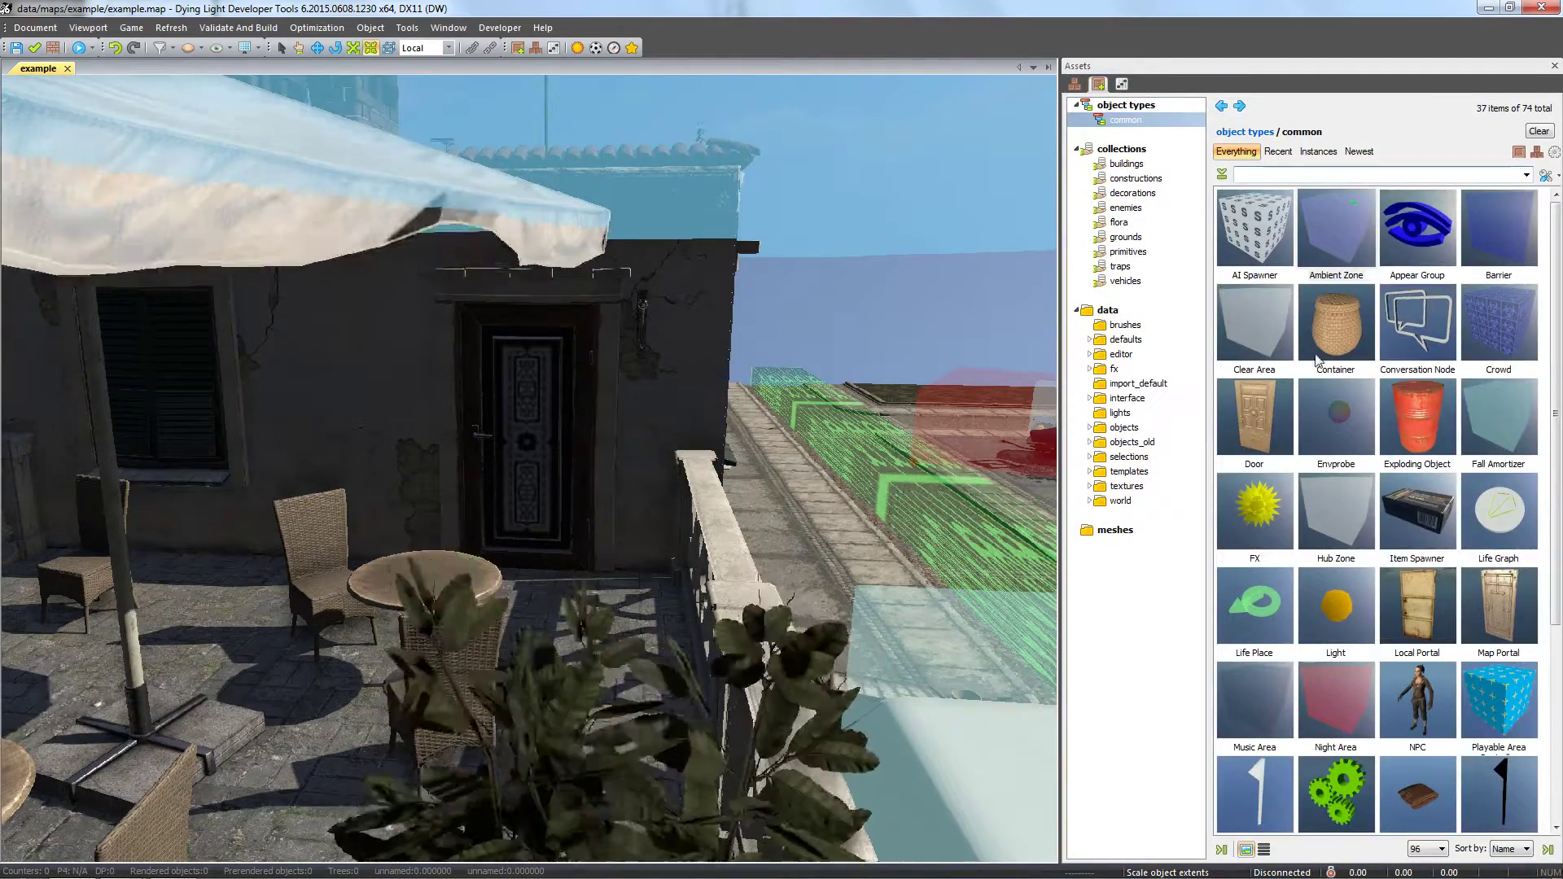
{"action": "scroll", "coordinate": [1466, 504], "scroll_direction": "down", "scroll_amount": 3}
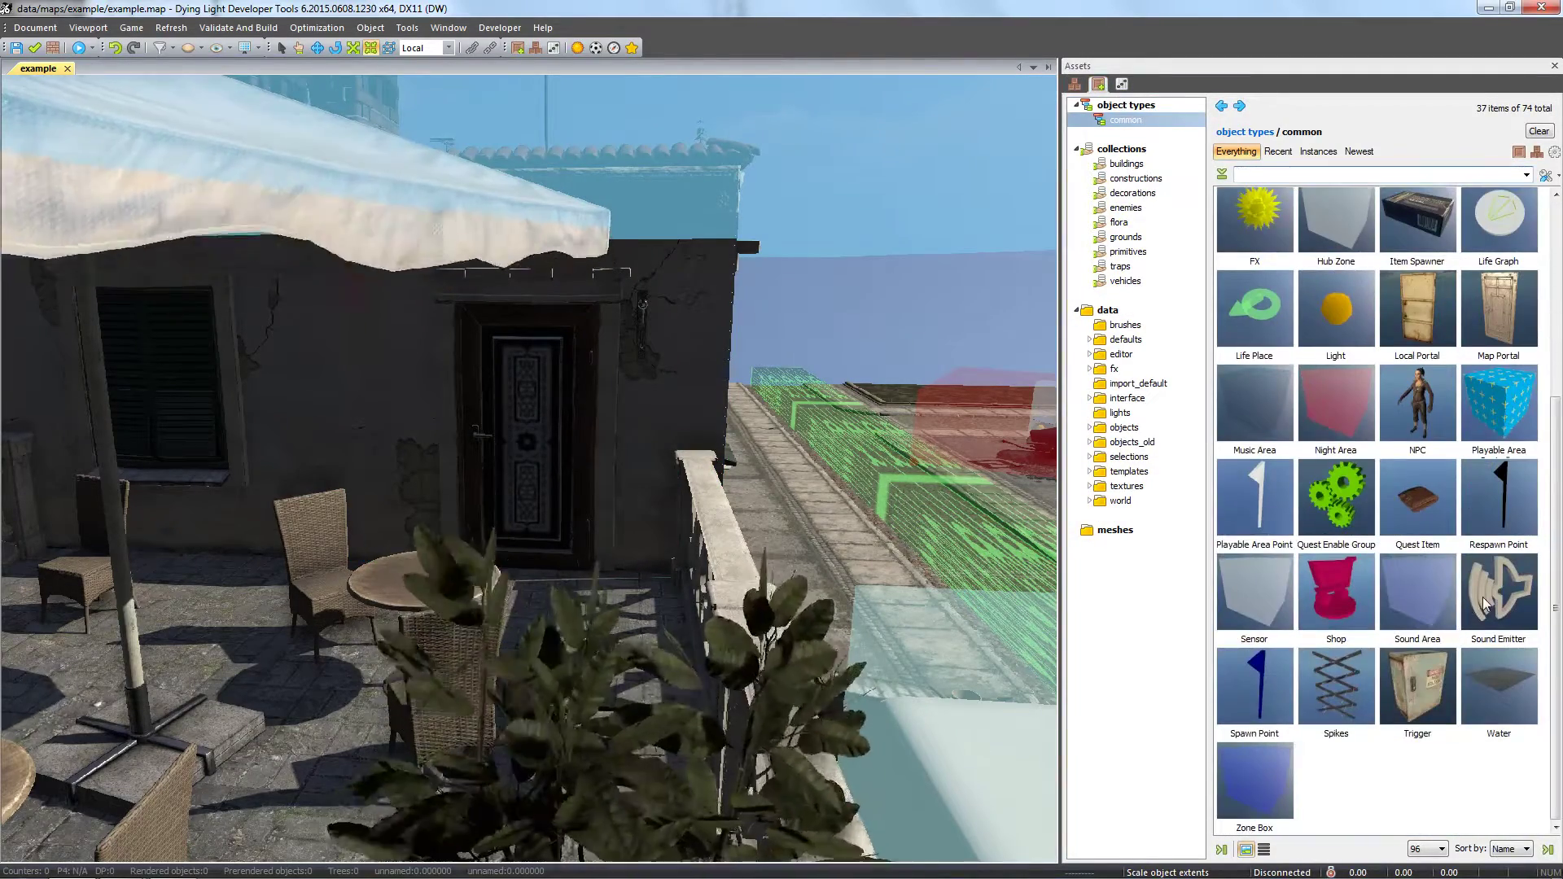
{"action": "left_click_drag", "start_coordinate": [1482, 597], "coordinate": [530, 578]}
{"action": "left_click", "coordinate": [530, 578]}
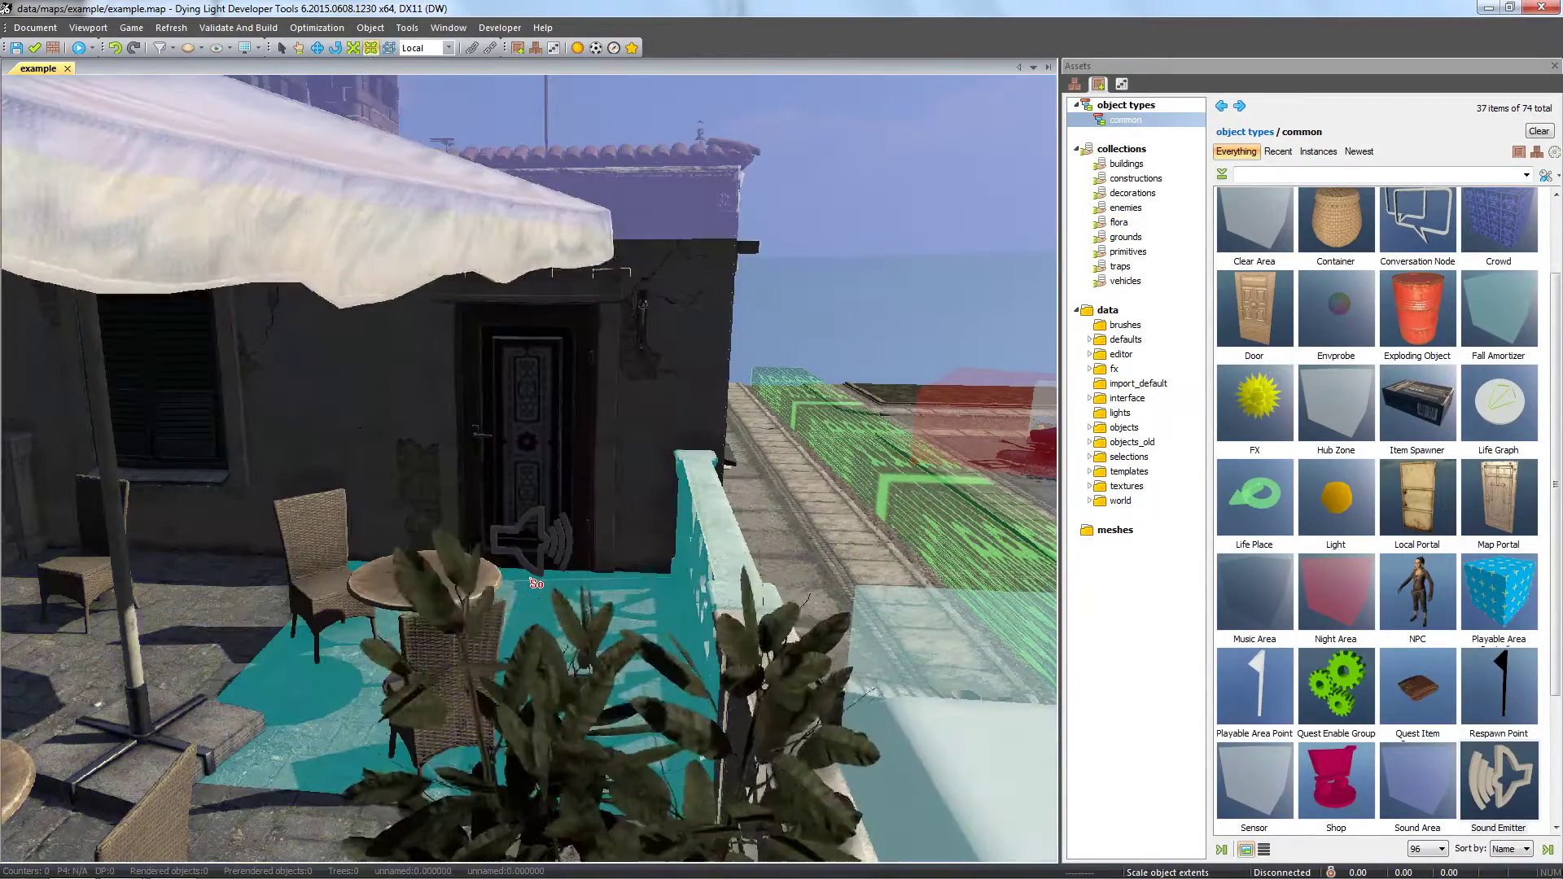
- Move the new sound emitter up and sideways so it sits at the upper part of the terrace door
{"action": "mouse_move", "coordinate": [561, 574]}
{"action": "right_mouse_down"}
{"action": "mouse_move", "coordinate": [570, 537]}
{"action": "mouse_move", "coordinate": [562, 570]}
{"action": "right_mouse_up"}
{"action": "key", "text": "w"}
{"action": "left_click", "coordinate": [579, 607]}
{"action": "key", "text": "w"}
{"action": "left_click_drag", "start_coordinate": [547, 547], "coordinate": [562, 157]}
{"action": "left_click_drag", "start_coordinate": [693, 304], "coordinate": [652, 306]}
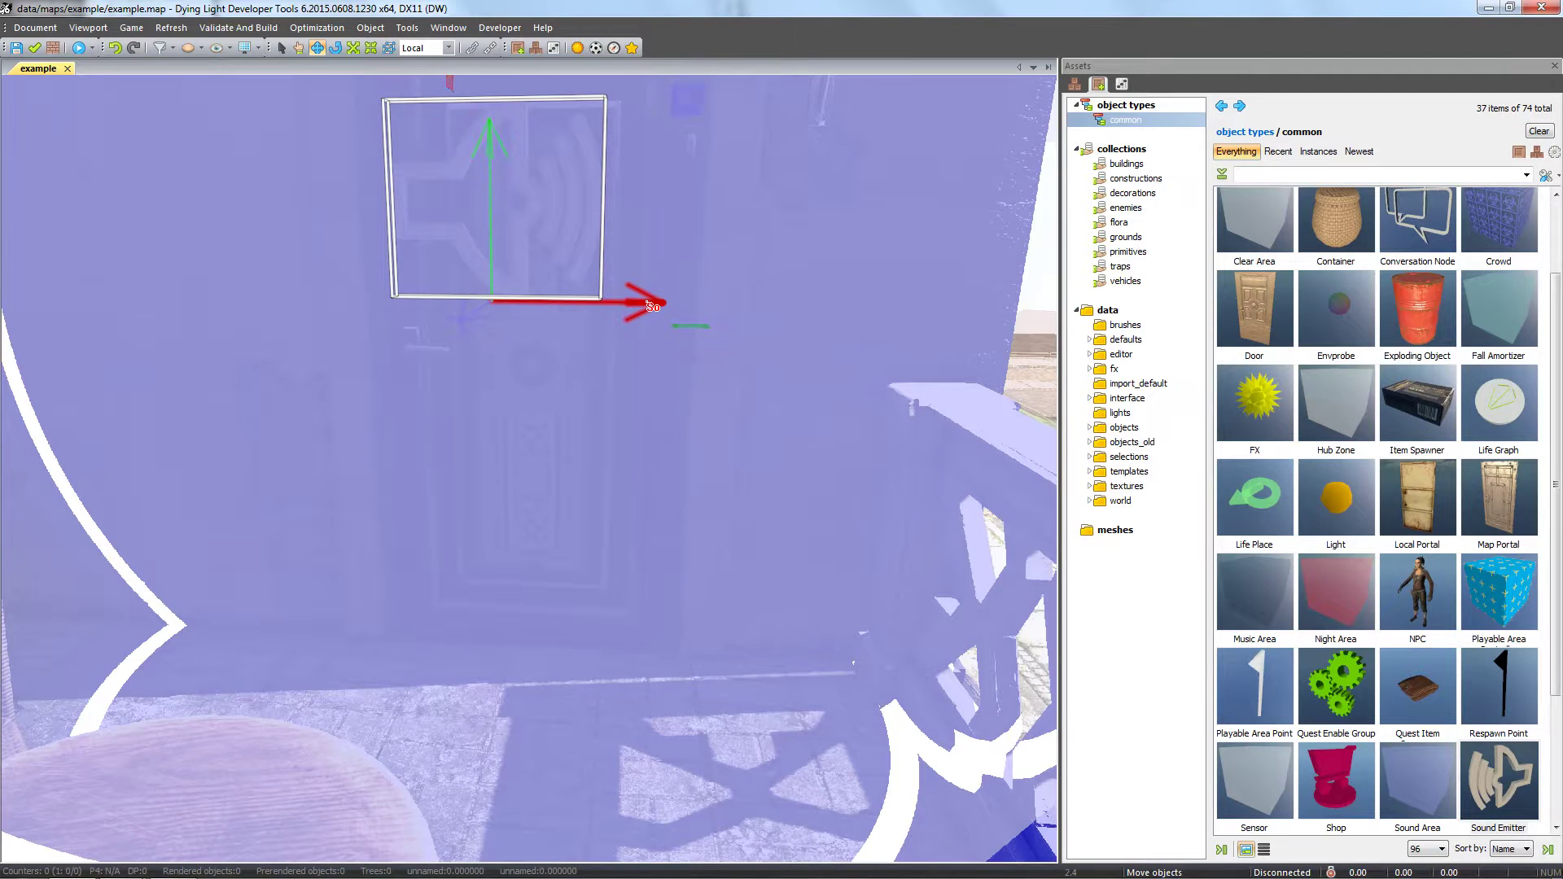
- Assign the sound screamer_crying_interior_restaurant to the emitter, filtering the sound list by "screamer crying"
{"action": "left_click", "coordinate": [1123, 86]}
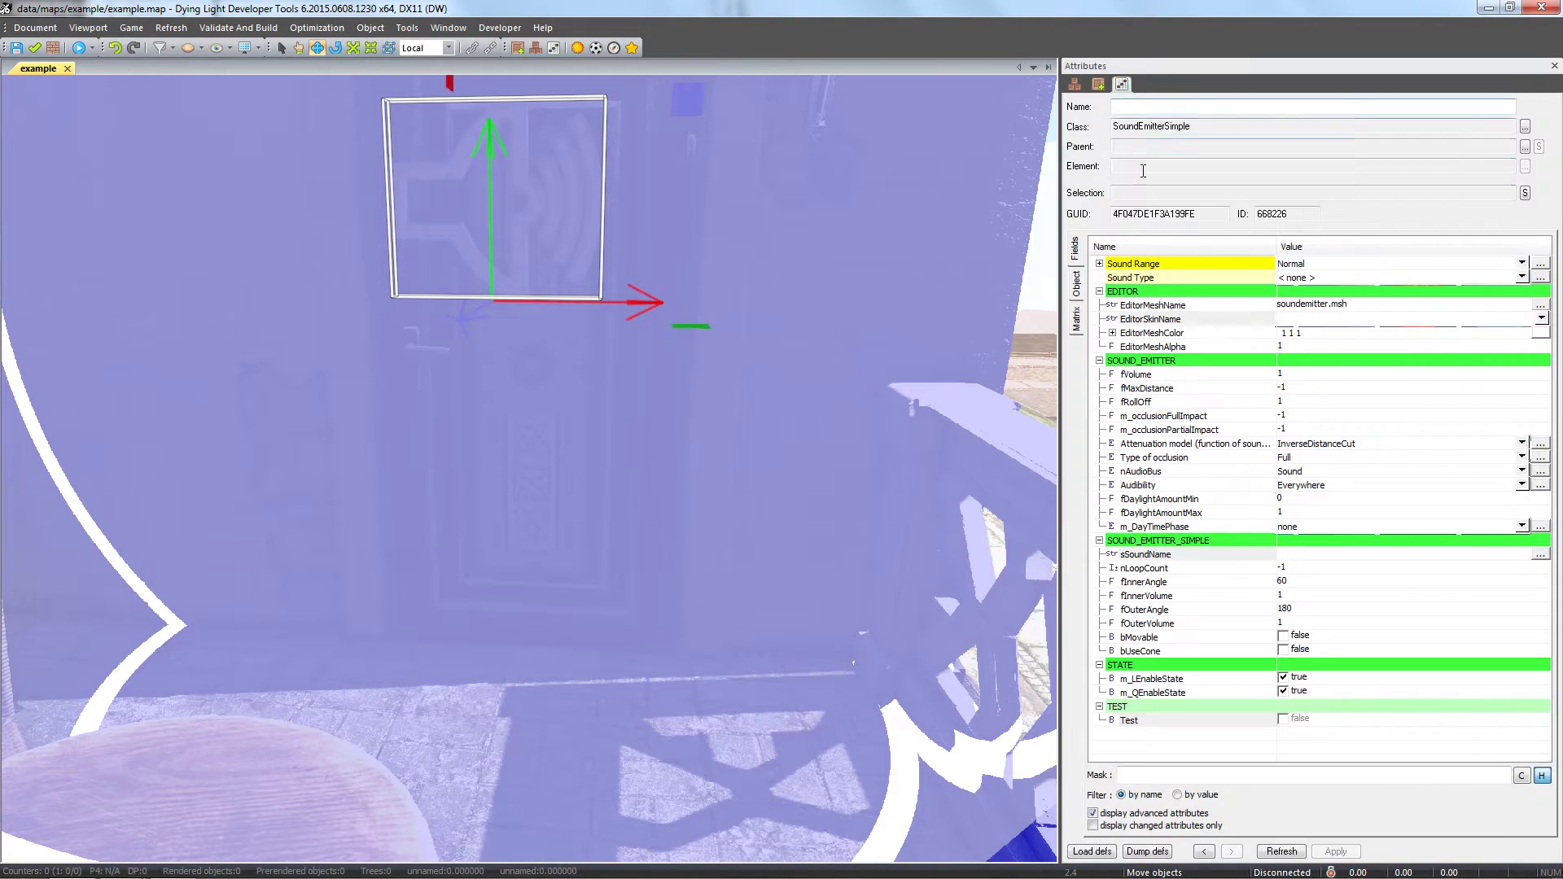
{"action": "left_click", "coordinate": [1541, 554]}
{"action": "type", "text": "screamer crying"}
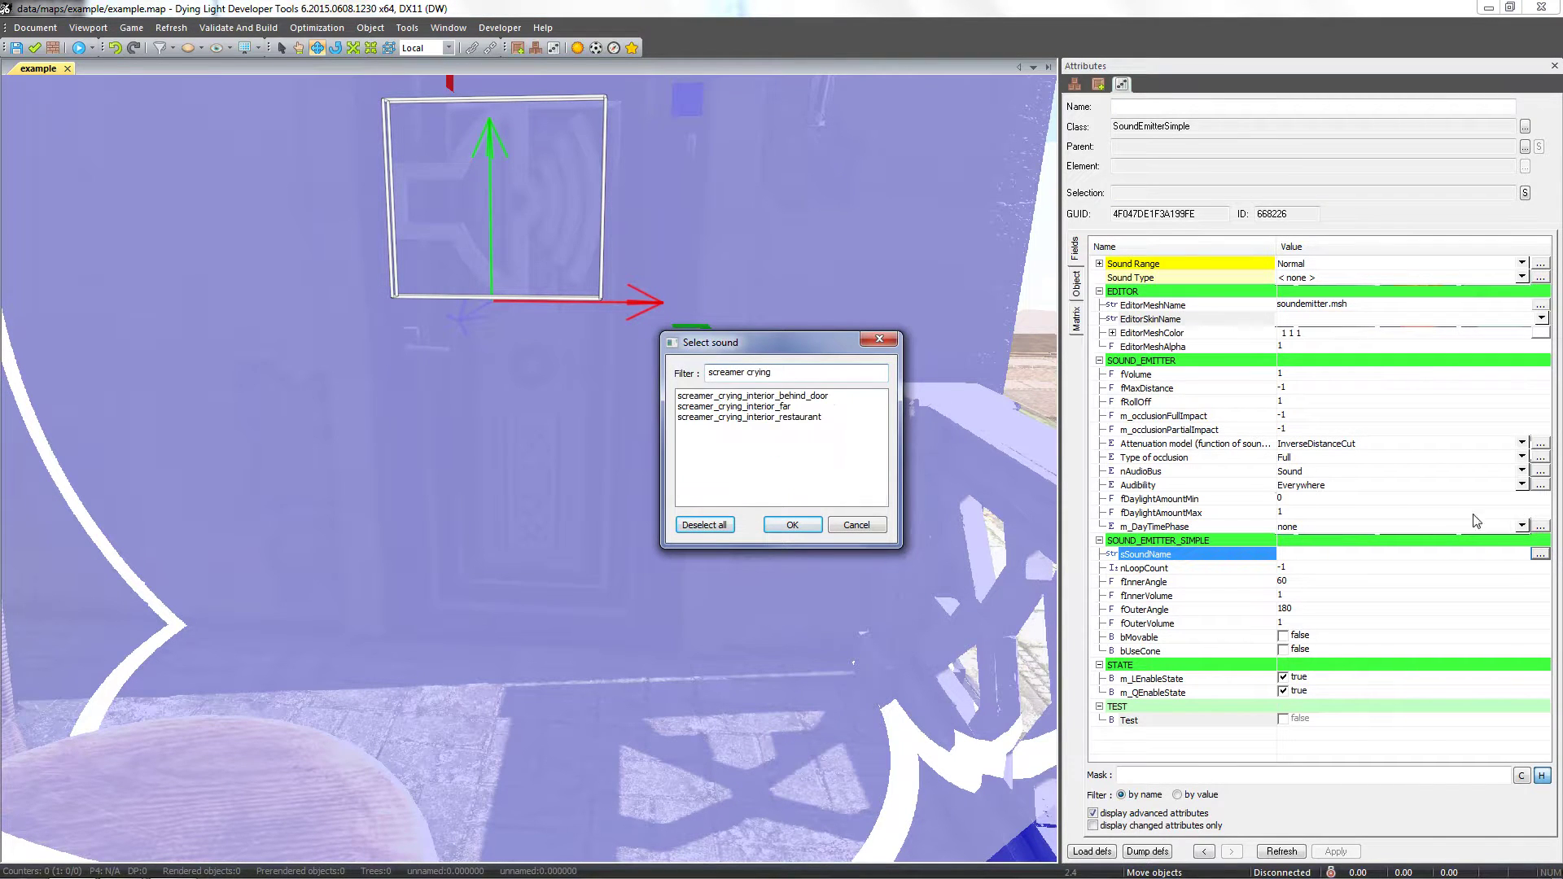
{"action": "left_click", "coordinate": [802, 418]}
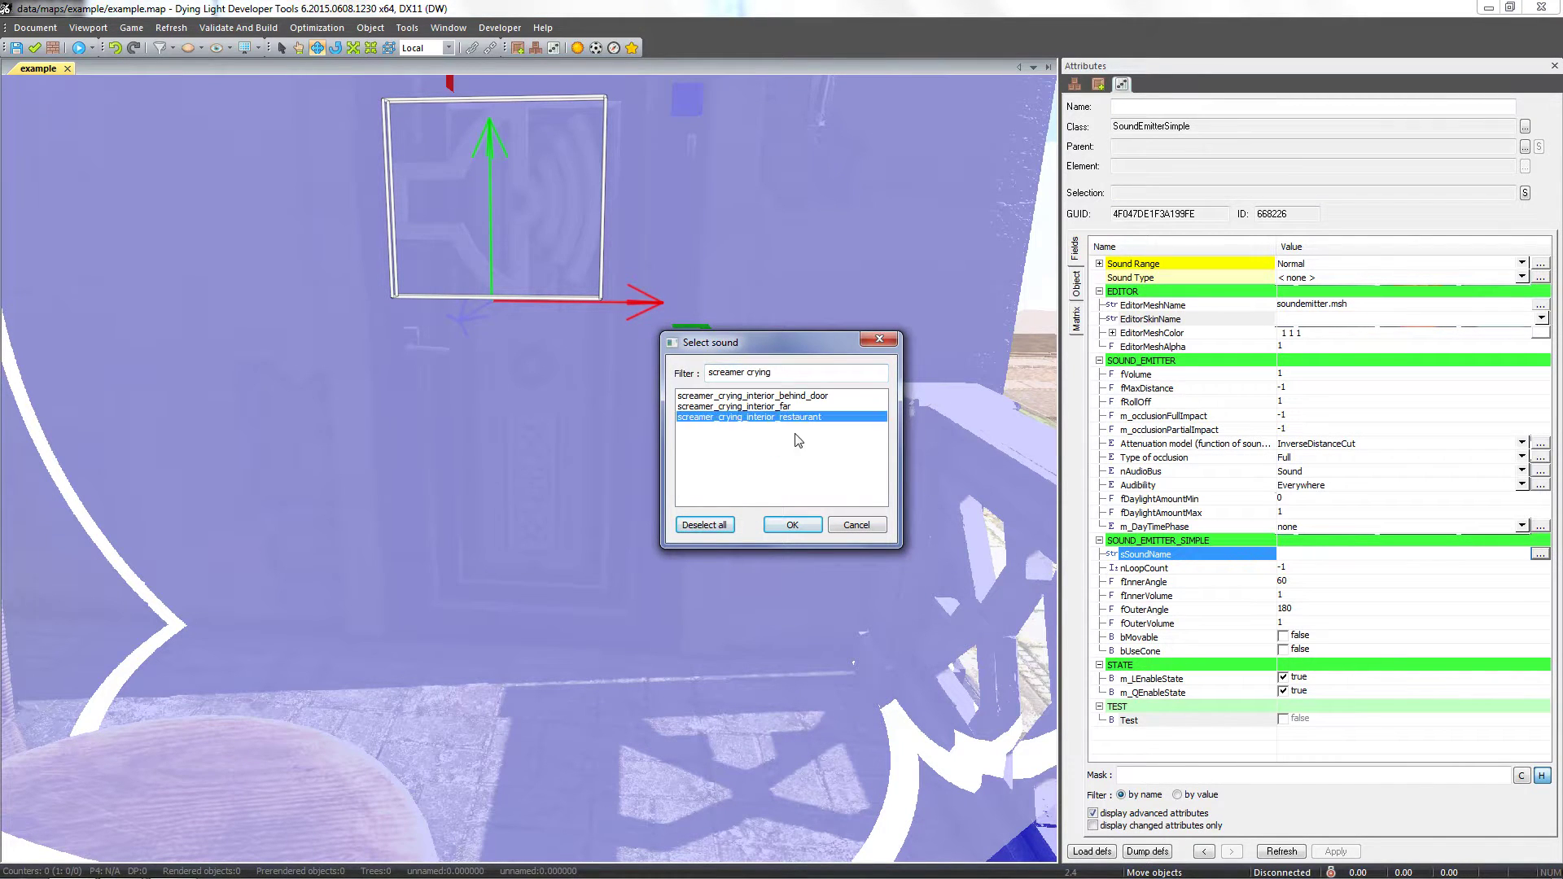
{"action": "left_click", "coordinate": [789, 526]}
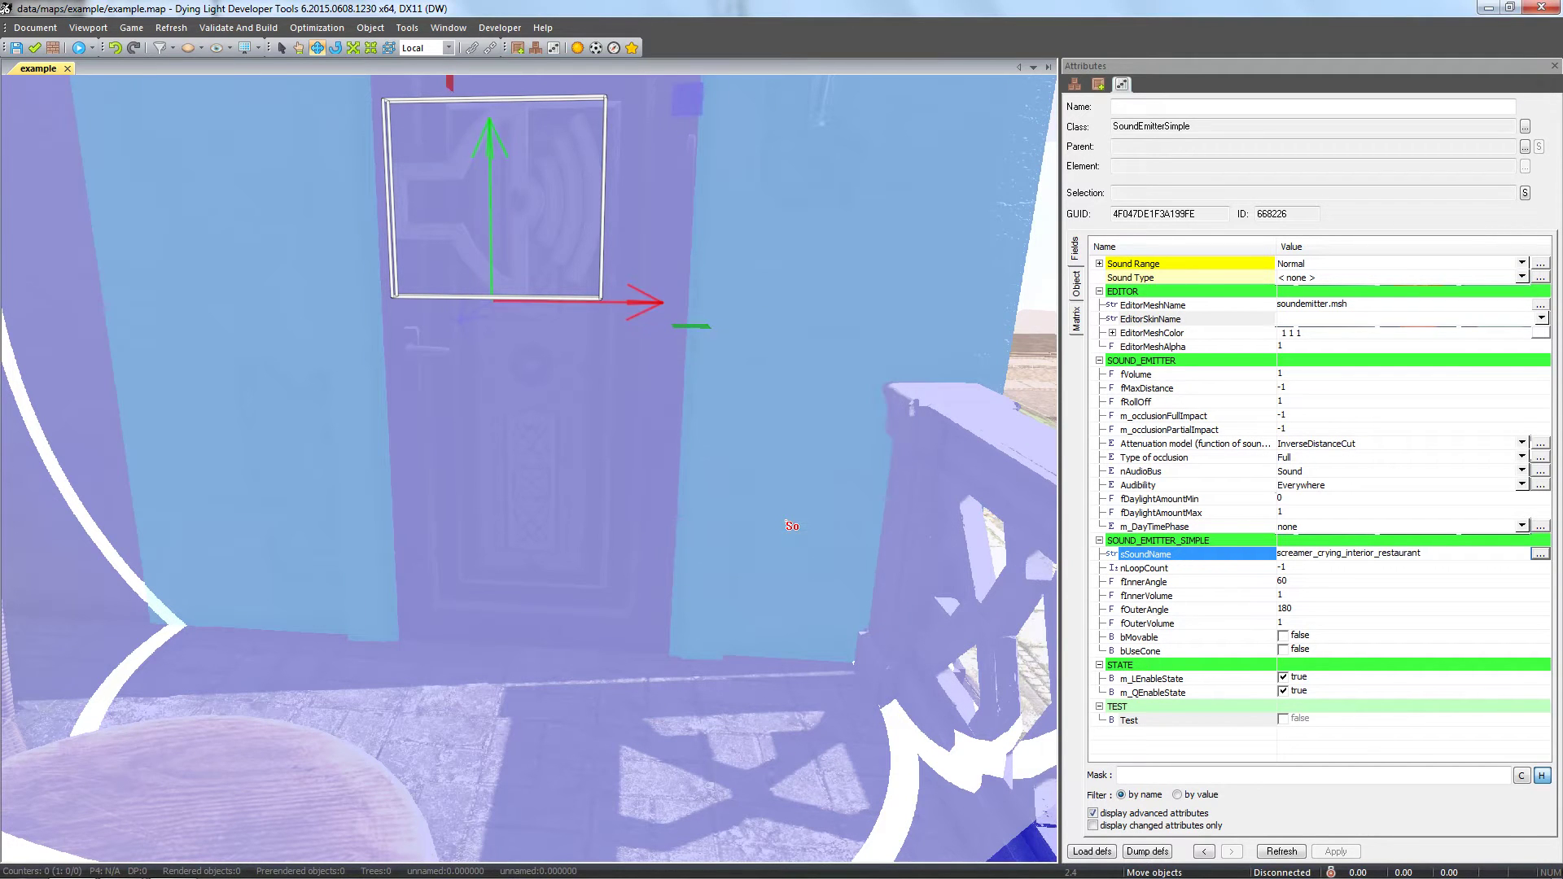
- Set the emitter's Sound Range preset to < none >
{"action": "left_click", "coordinate": [1153, 266]}
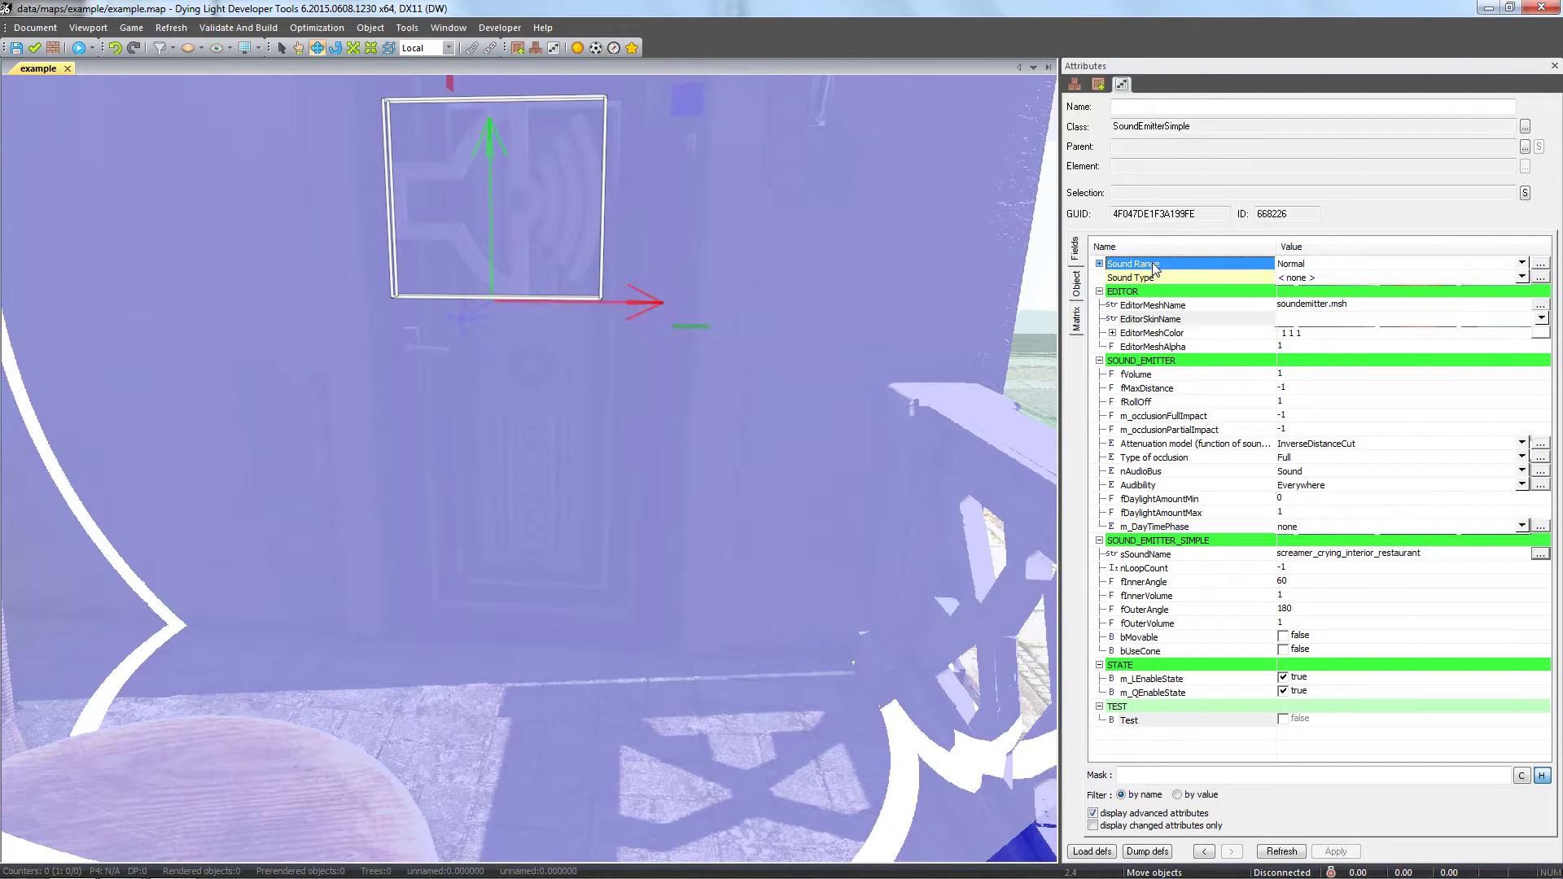
{"action": "left_click", "coordinate": [1307, 278]}
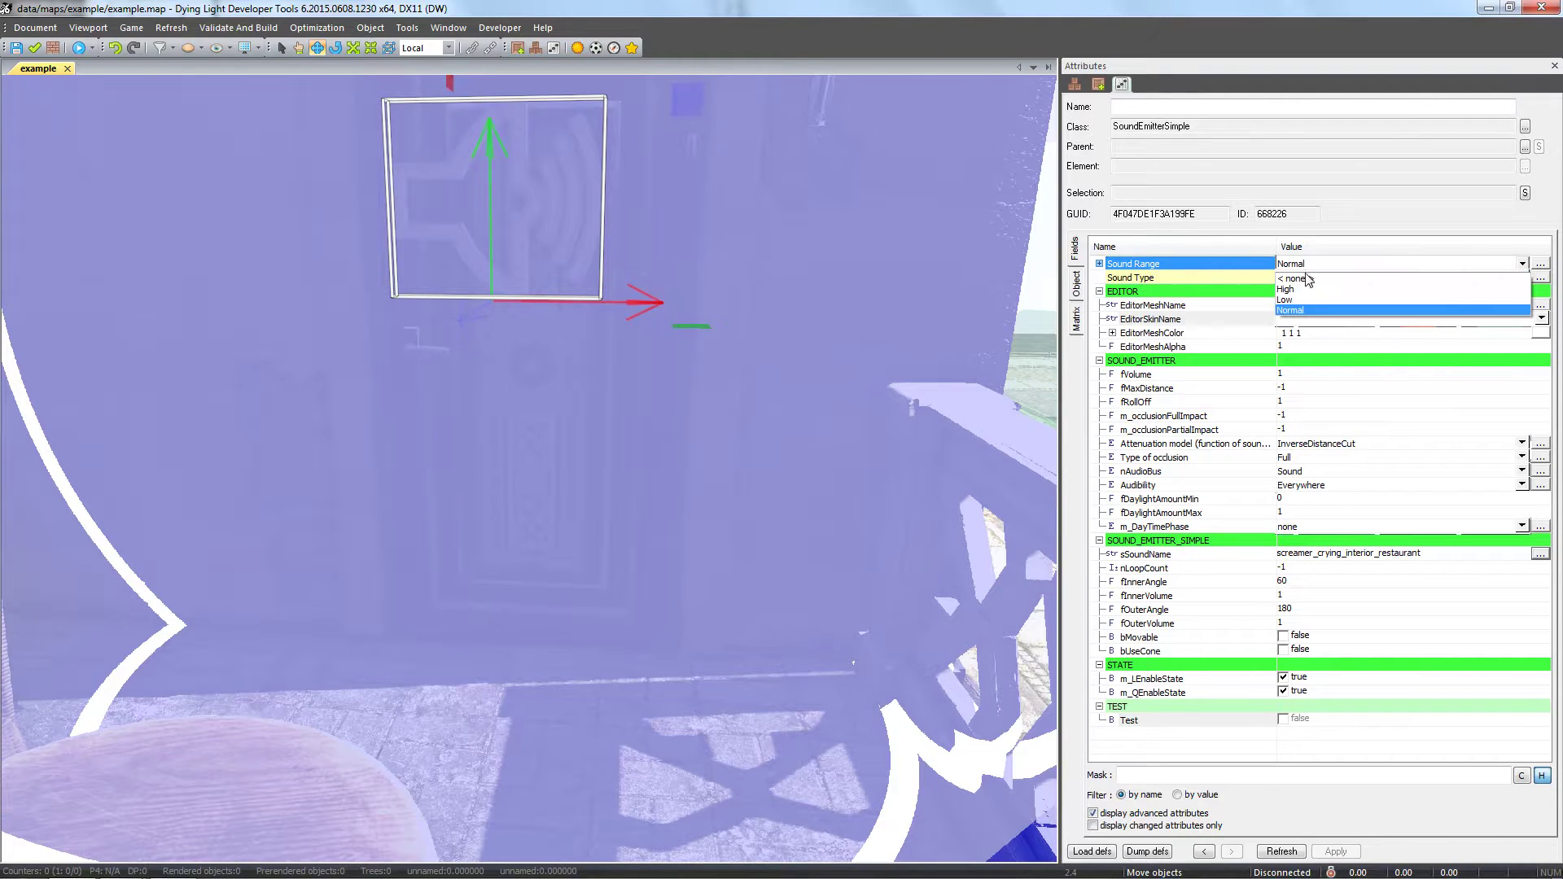
{"action": "left_click", "coordinate": [1306, 279]}
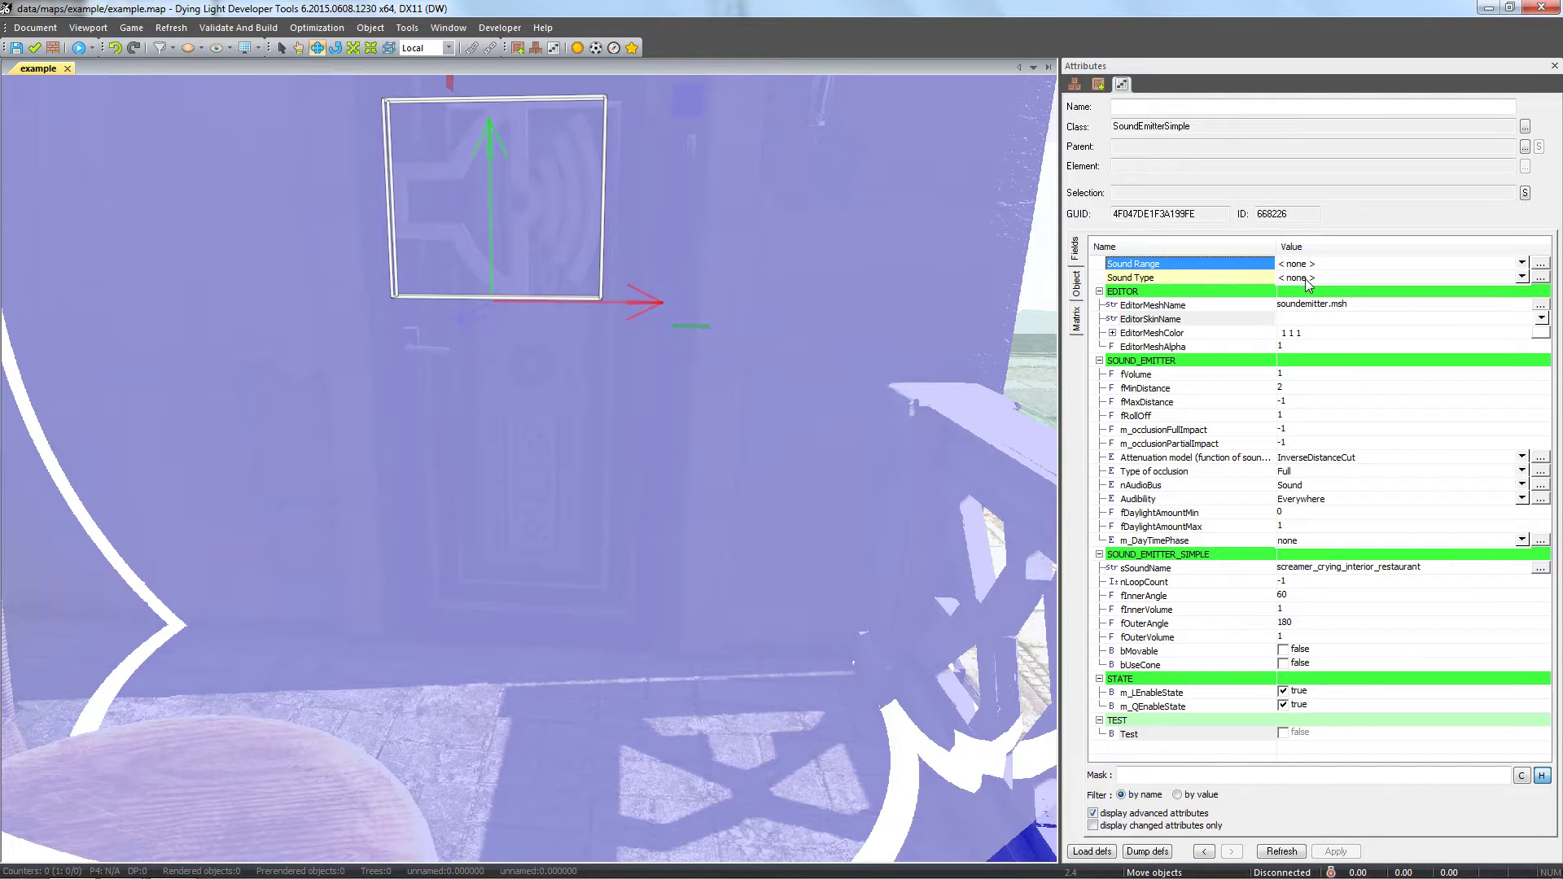
- Set the emitter's fMinDistance to 1 and its fMaxDistance to 8
{"action": "left_click", "coordinate": [1219, 389]}
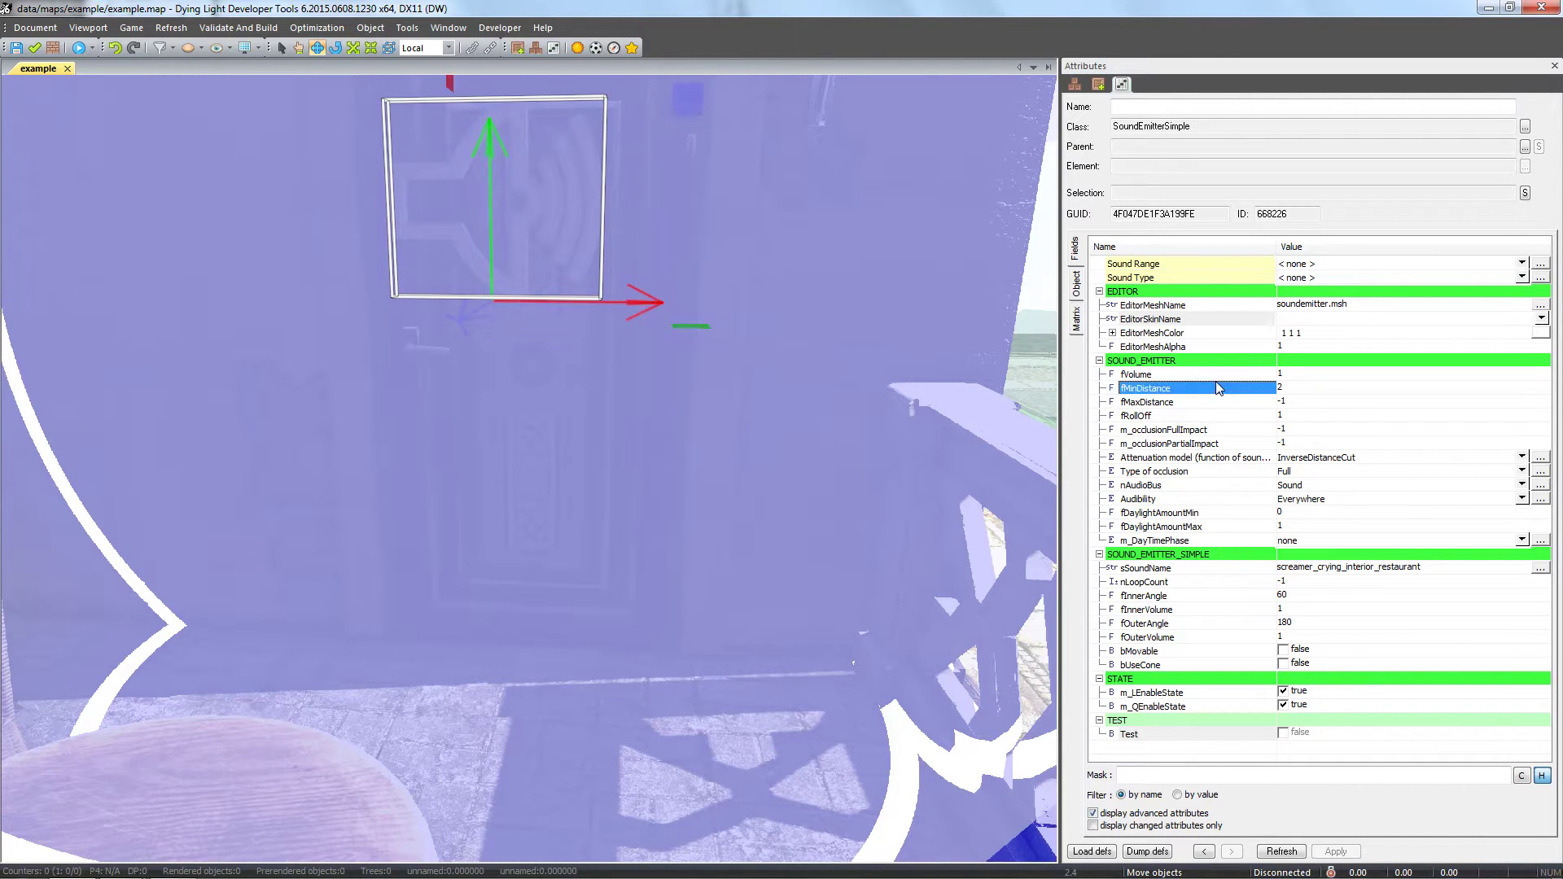
{"action": "left_click", "coordinate": [1219, 402]}
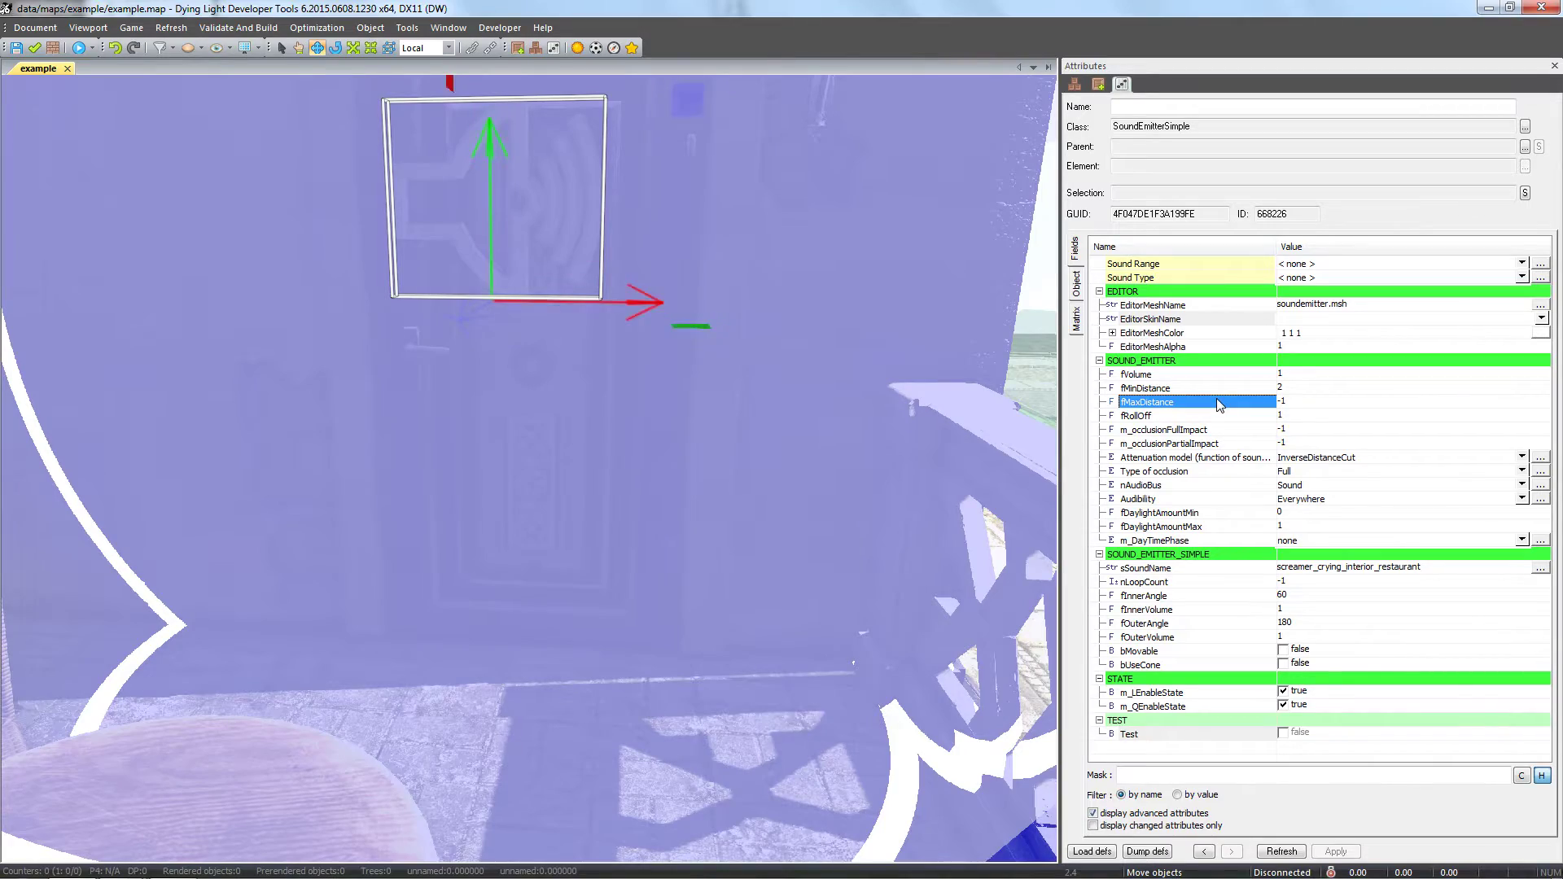
{"action": "right_click_drag", "start_coordinate": [911, 446], "coordinate": [910, 447]}
{"action": "key", "text": "s"}
{"action": "left_click", "coordinate": [1303, 387]}
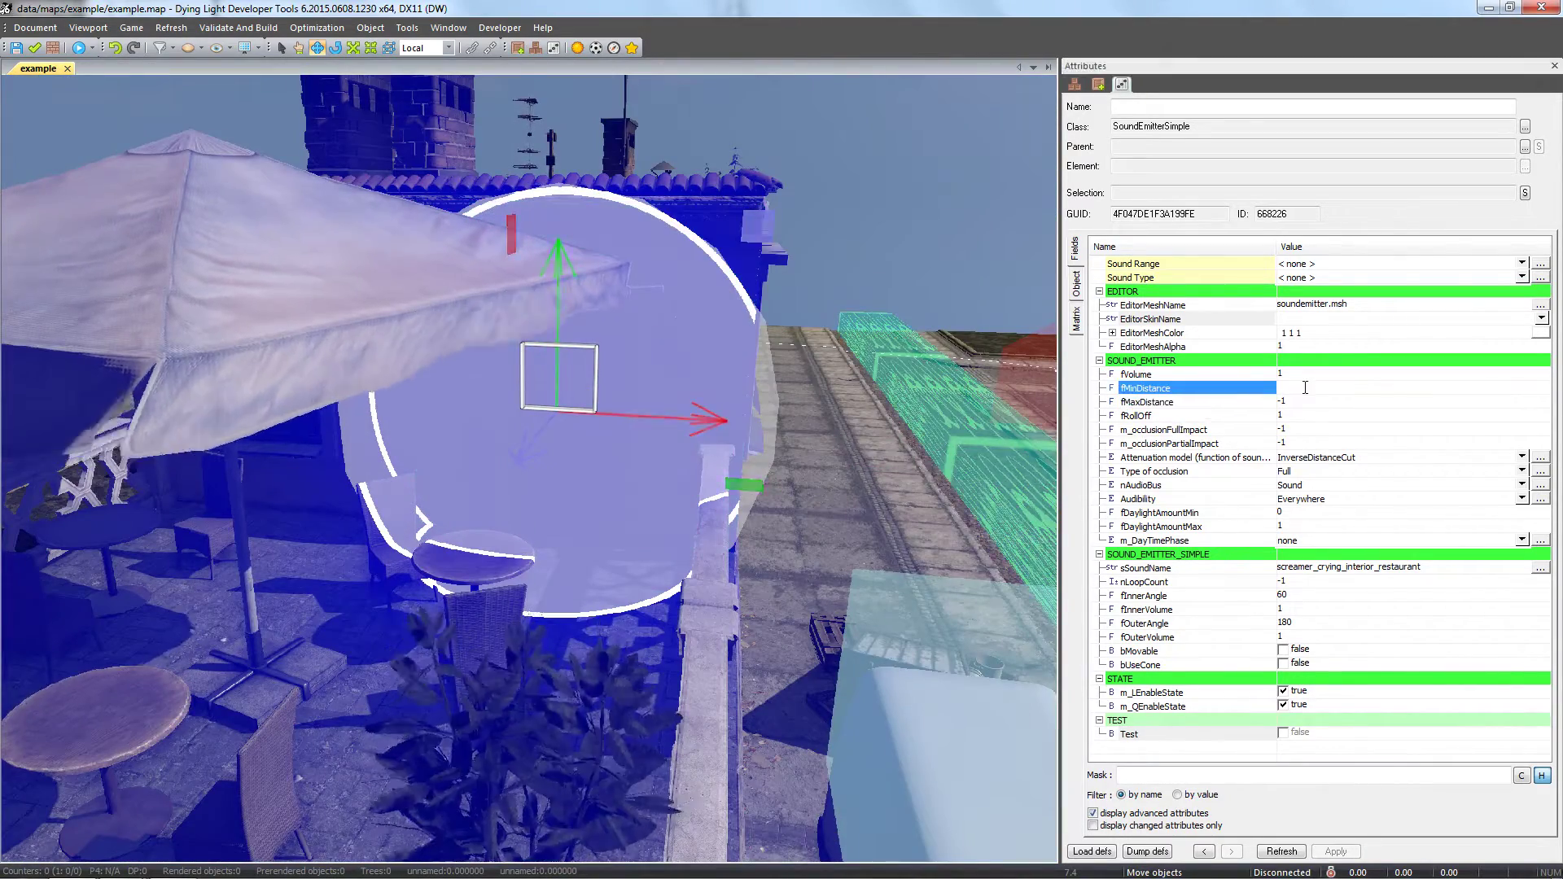
{"action": "key", "text": "BackSpace"}
{"action": "type", "text": "1"}
{"action": "left_click", "coordinate": [1300, 401]}
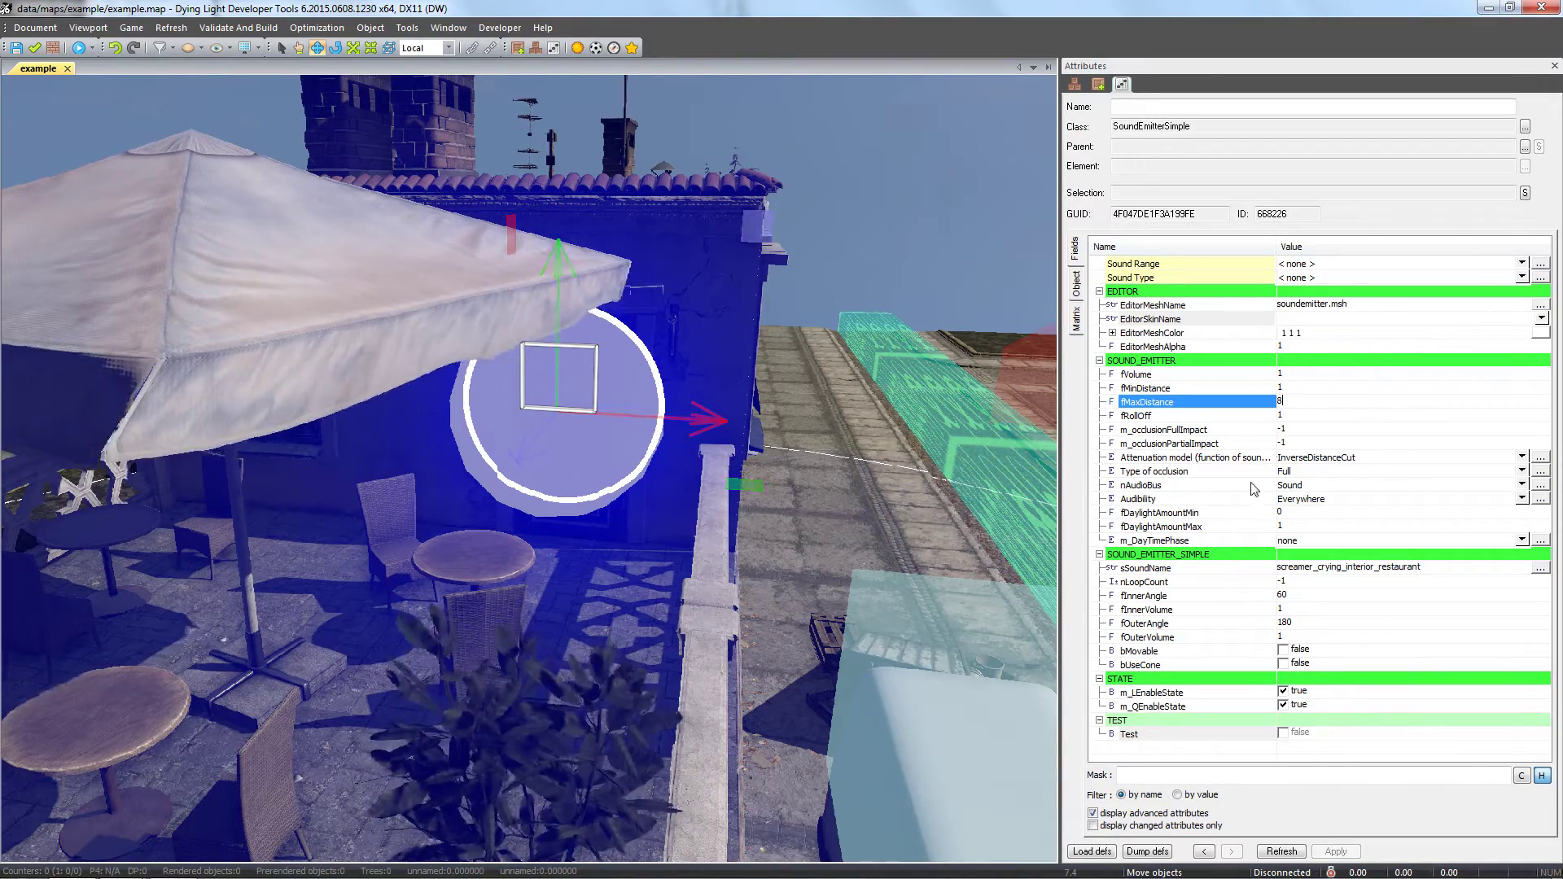
- Set the emitter's type of occlusion to Distance and its fVolume to 1.5
{"action": "left_click", "coordinate": [1192, 479]}
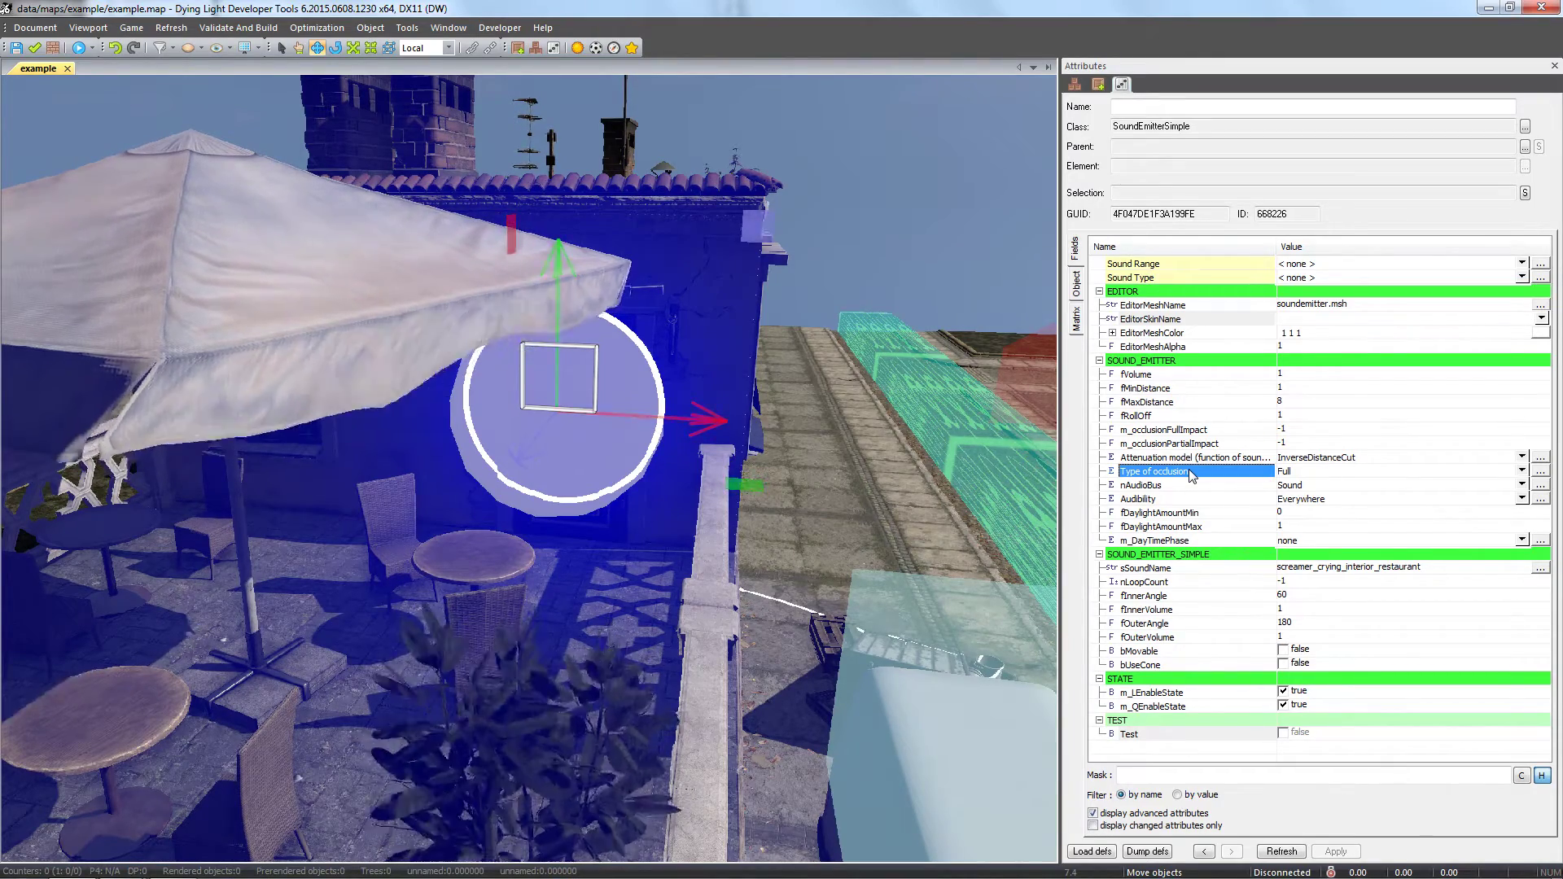
{"action": "left_click", "coordinate": [1293, 472]}
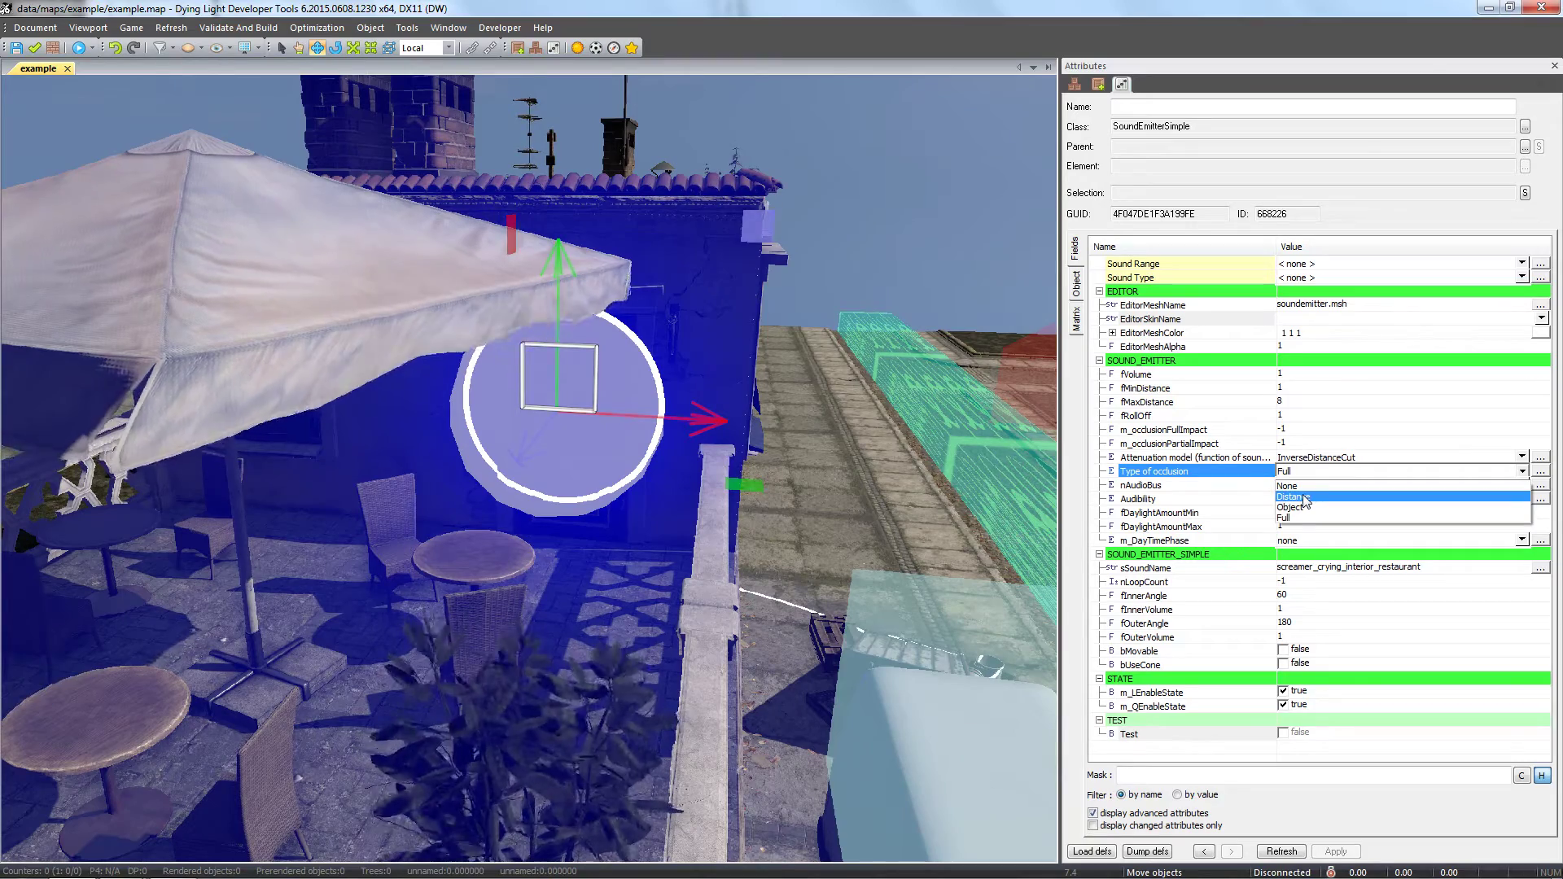
{"action": "left_click", "coordinate": [1305, 497]}
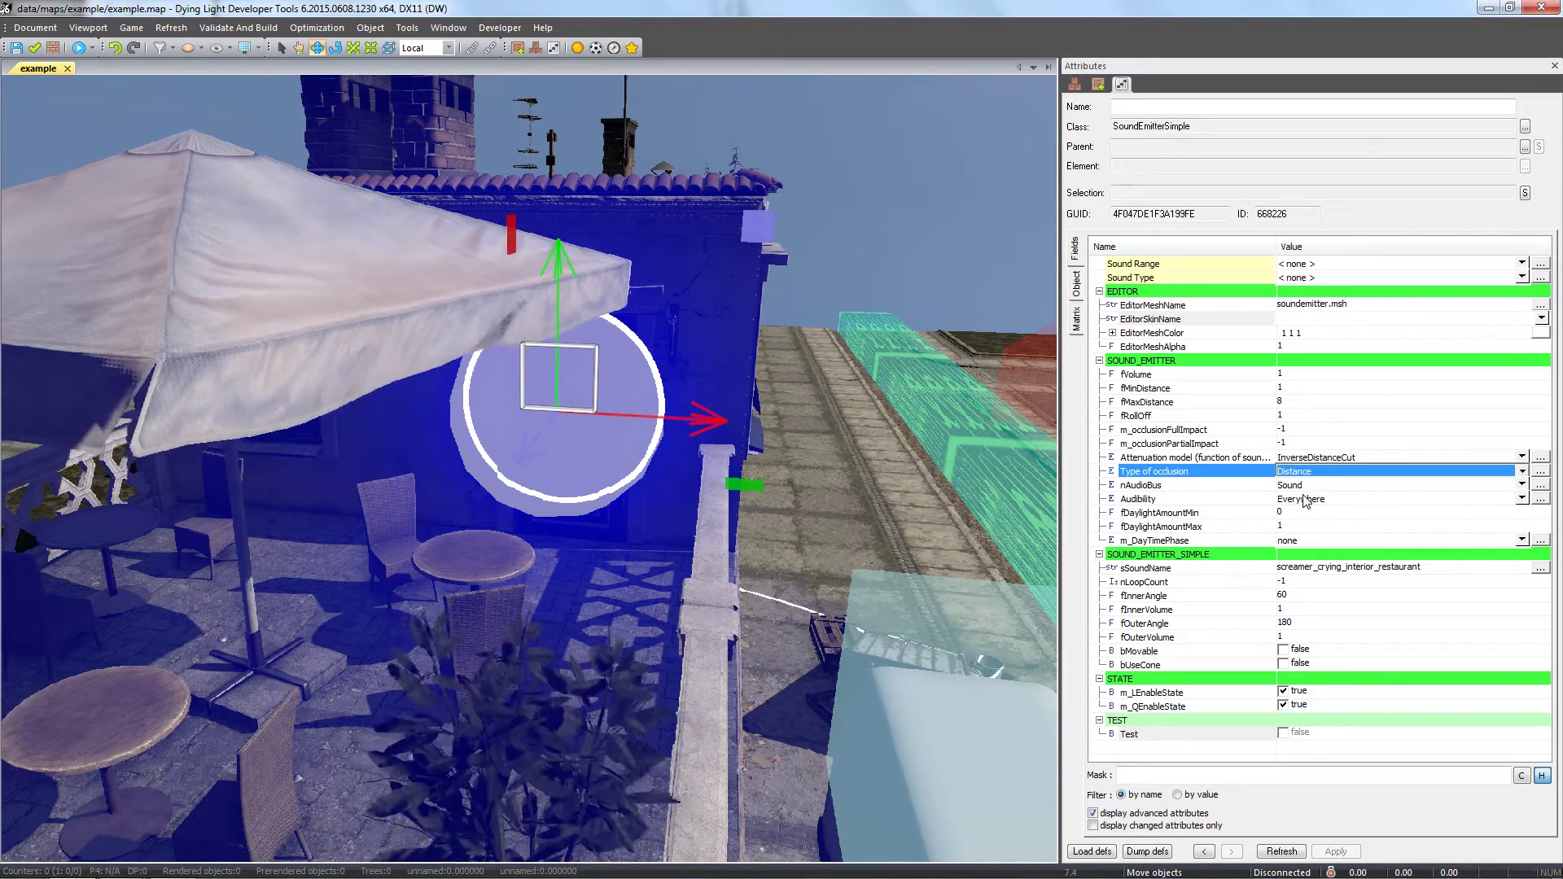
{"action": "left_click", "coordinate": [1293, 374]}
{"action": "type", "text": ".5"}
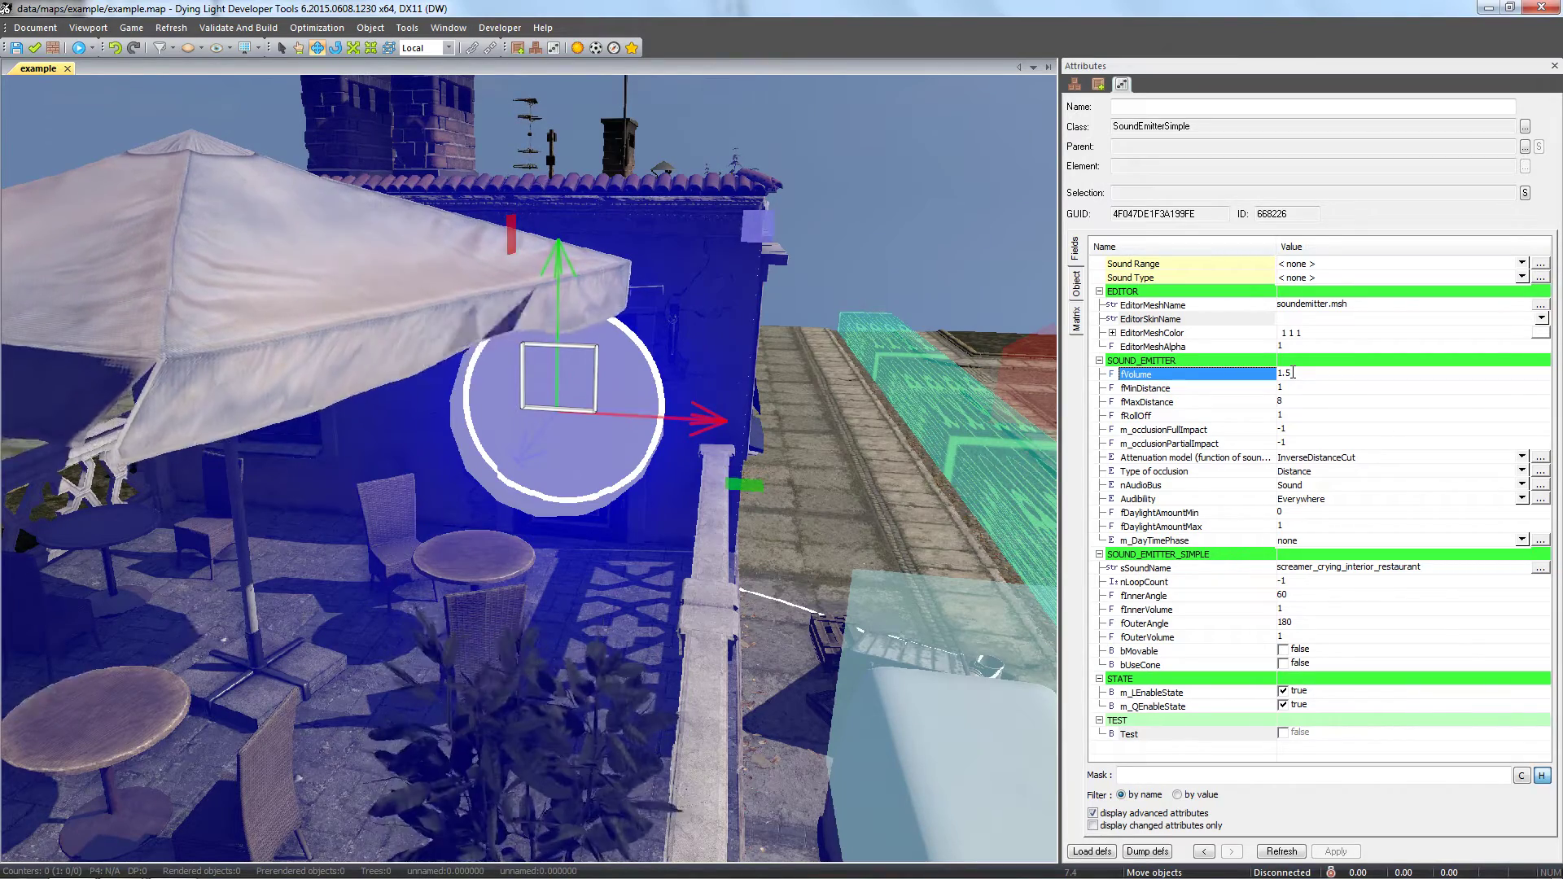
- Preview the emitter's sound with its Test option, and switch the test off again
{"action": "left_click", "coordinate": [1284, 738]}
{"action": "left_click", "coordinate": [1284, 737]}
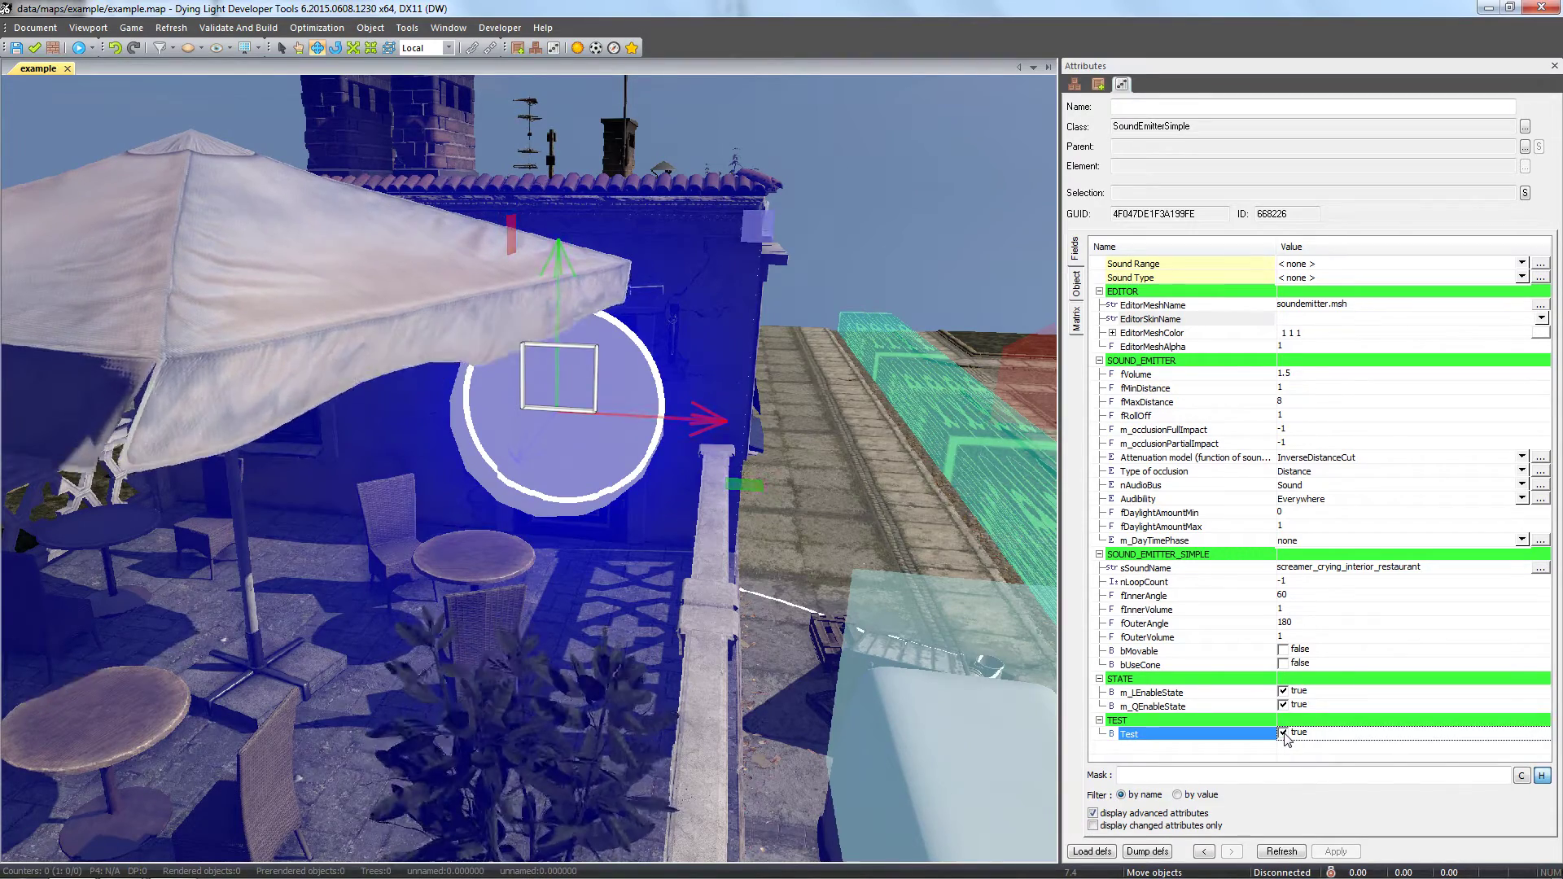
{"action": "left_click", "coordinate": [1284, 736]}
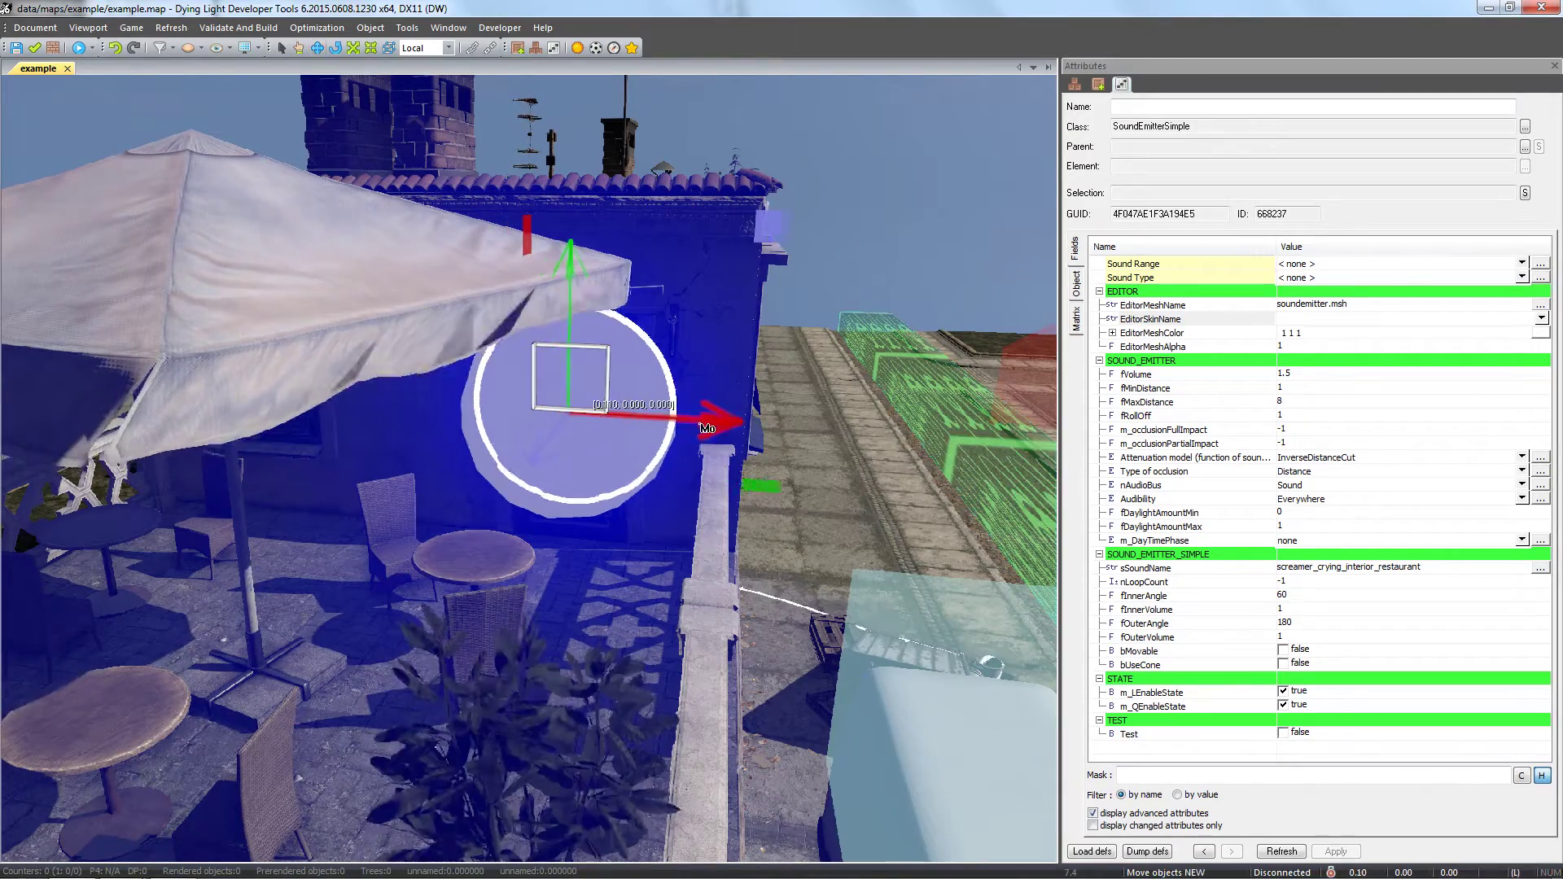
- Duplicate the emitter a little to the side along its red axis and change the copy's class to SoundEmitterRandom
{"action": "left_click_drag", "start_coordinate": [693, 422], "coordinate": [738, 426]}
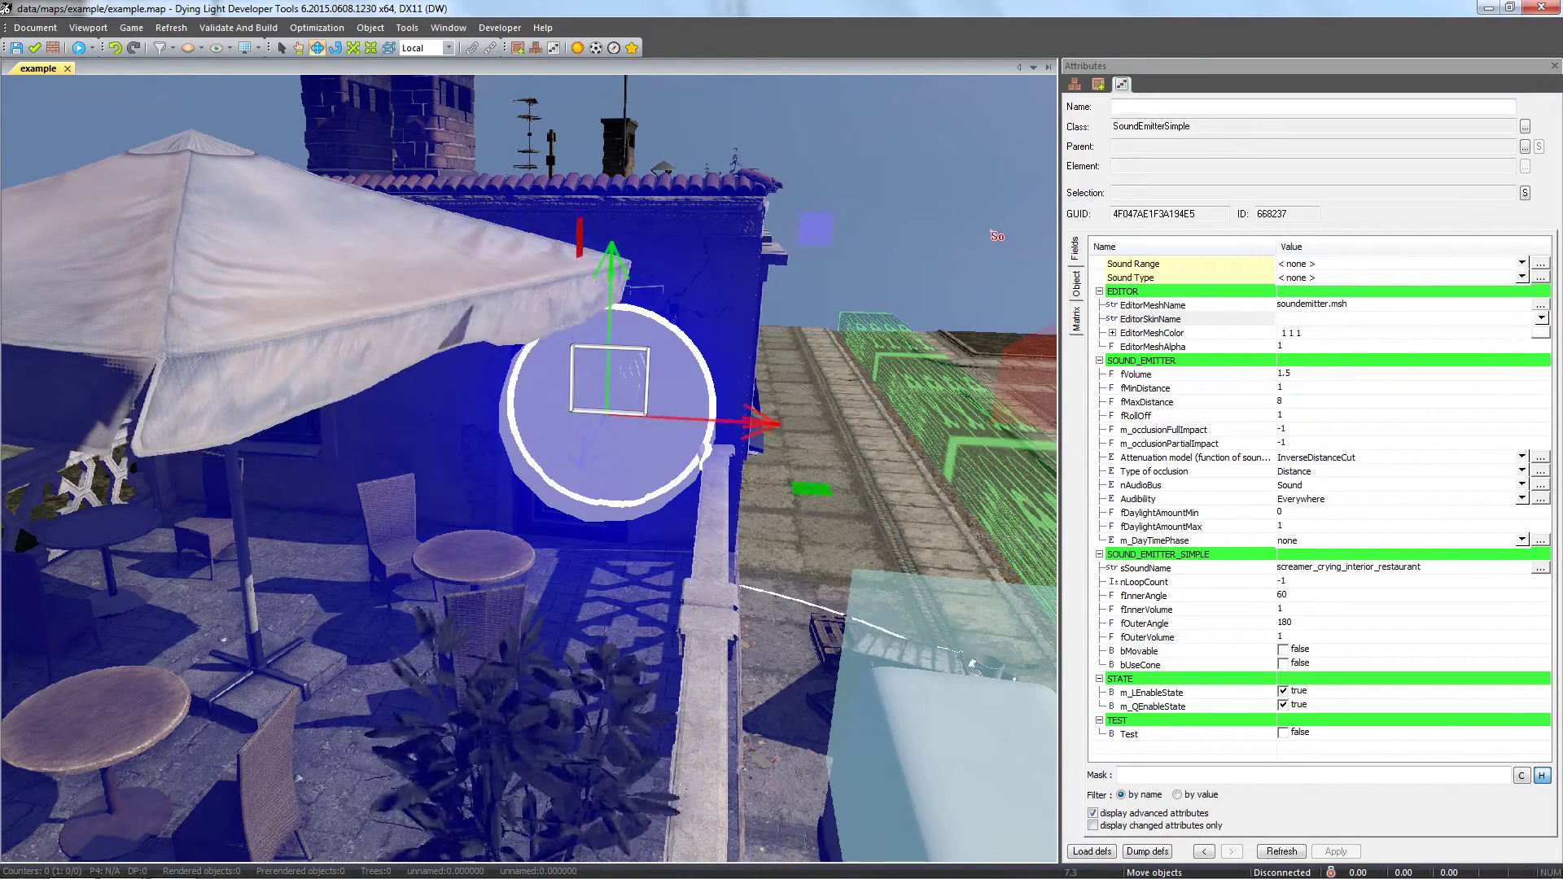
{"action": "left_click", "coordinate": [1525, 128]}
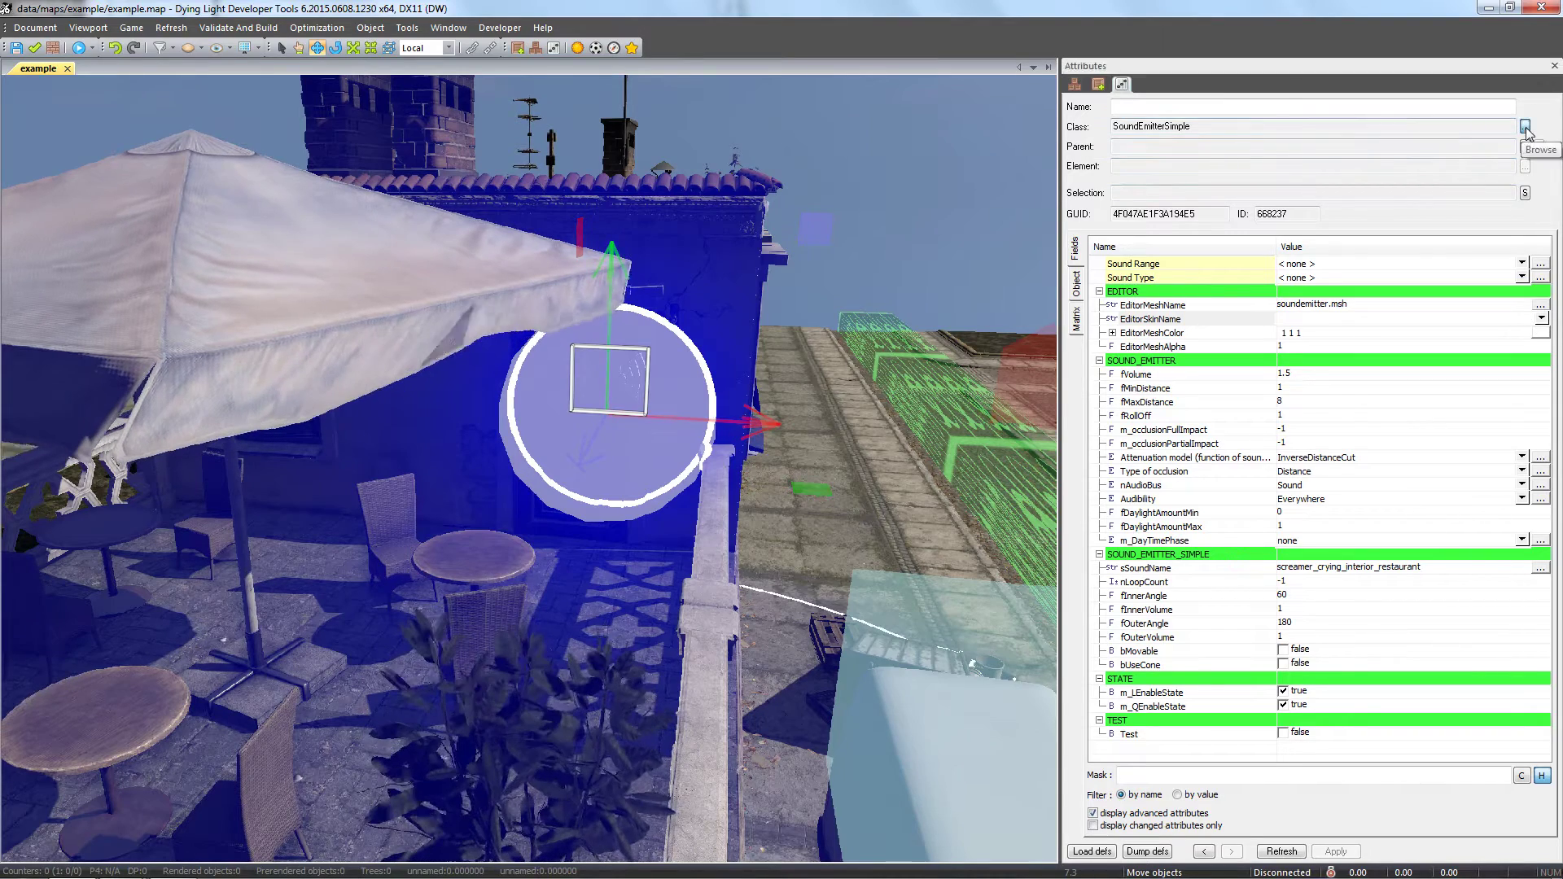
{"action": "left_click", "coordinate": [690, 368]}
{"action": "left_click", "coordinate": [784, 621]}
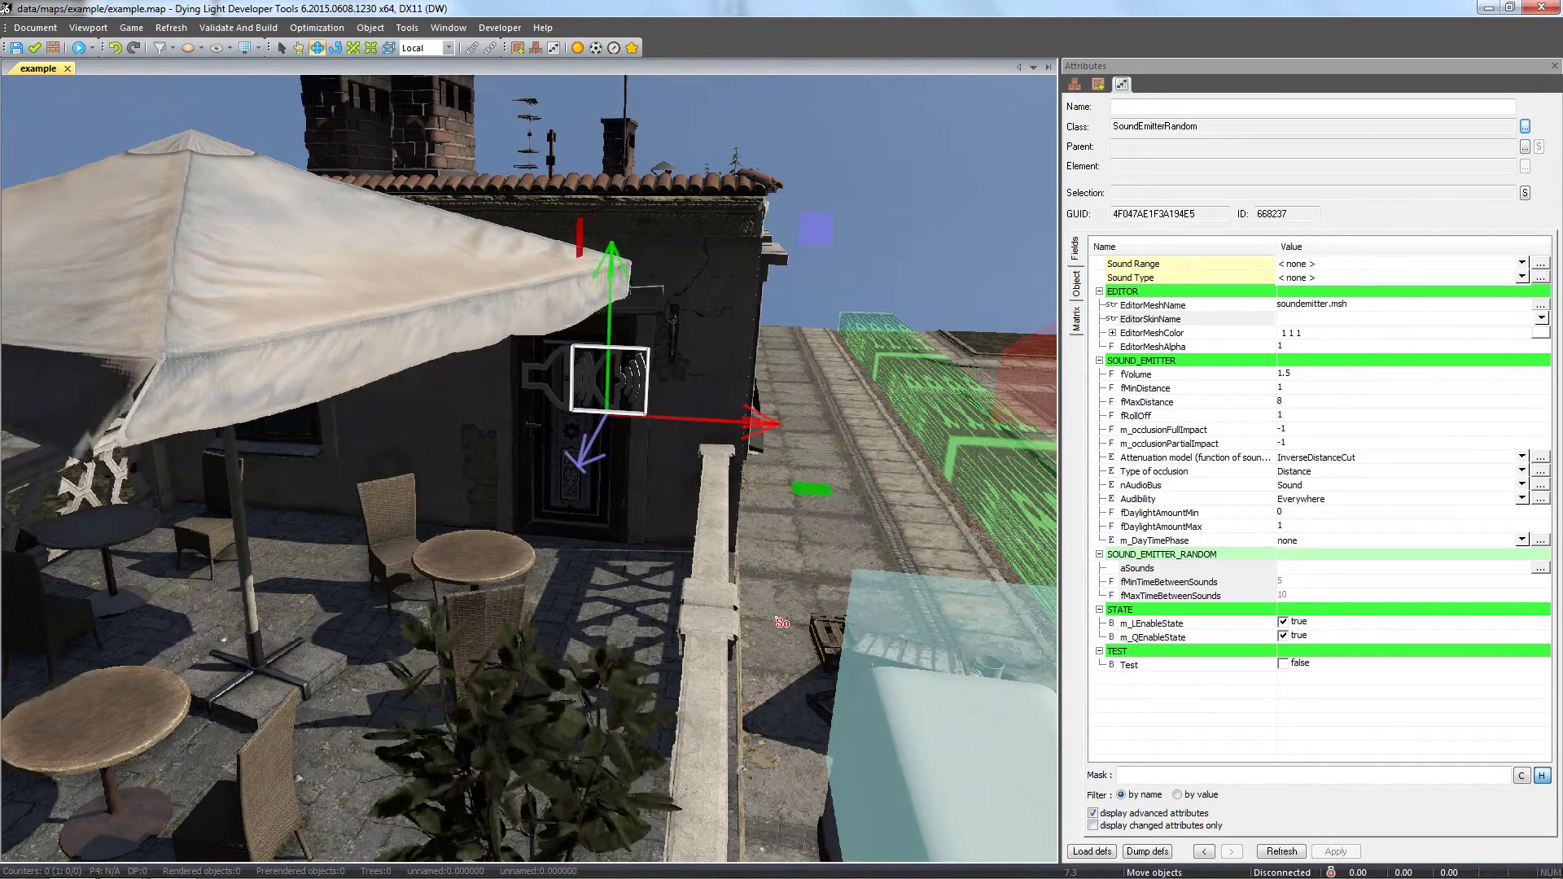
- Set the random emitter's fMaxDistance to 4 and its type of occlusion to Full
{"action": "left_click", "coordinate": [1293, 400]}
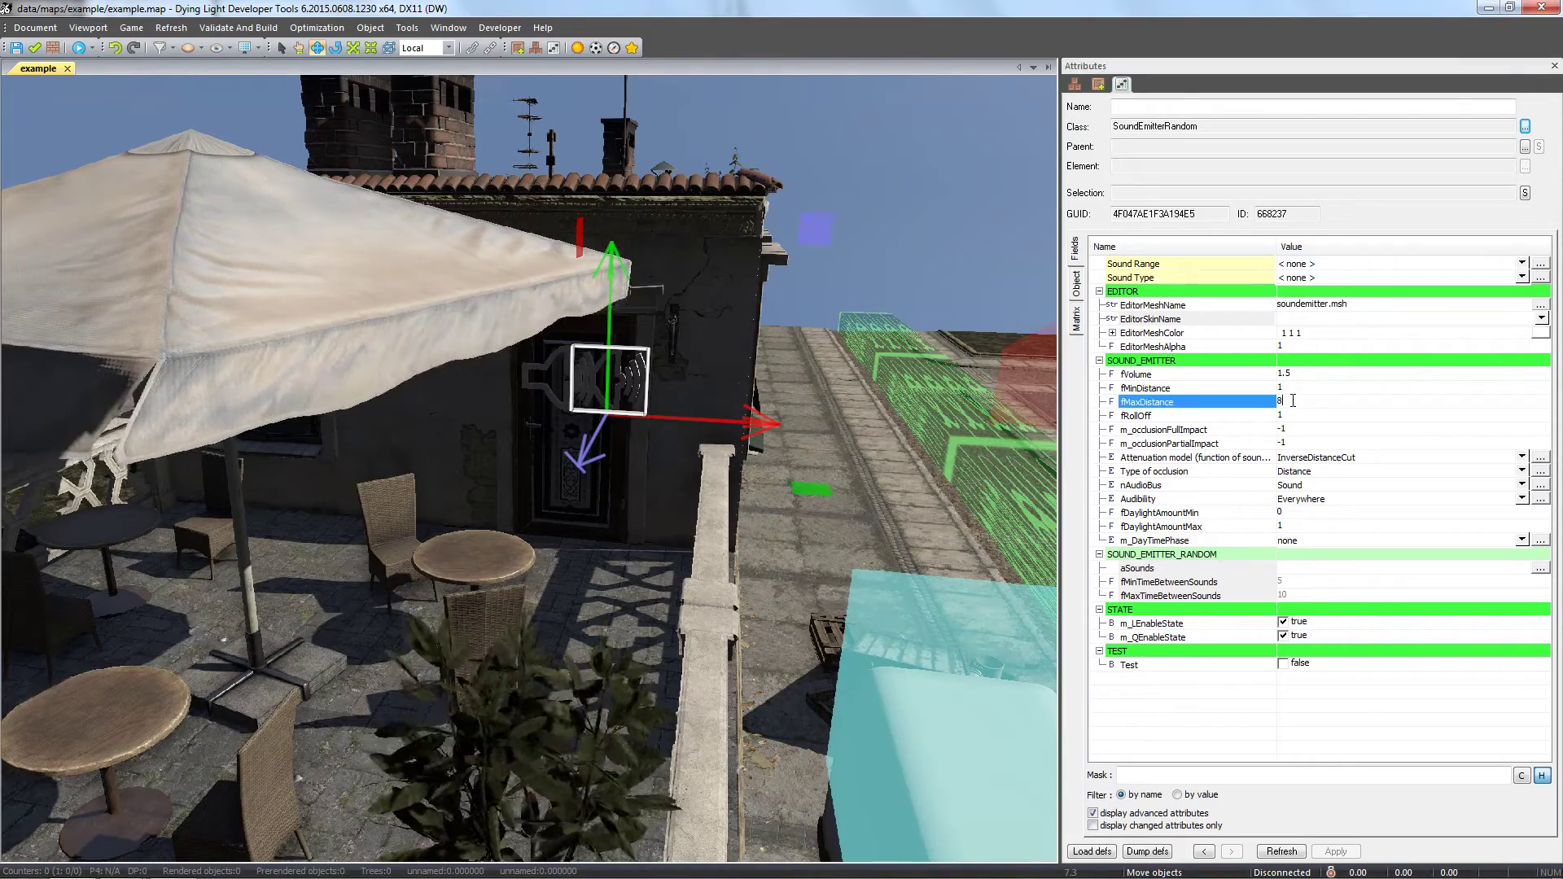
{"action": "type", "text": "4"}
{"action": "left_click", "coordinate": [1291, 471]}
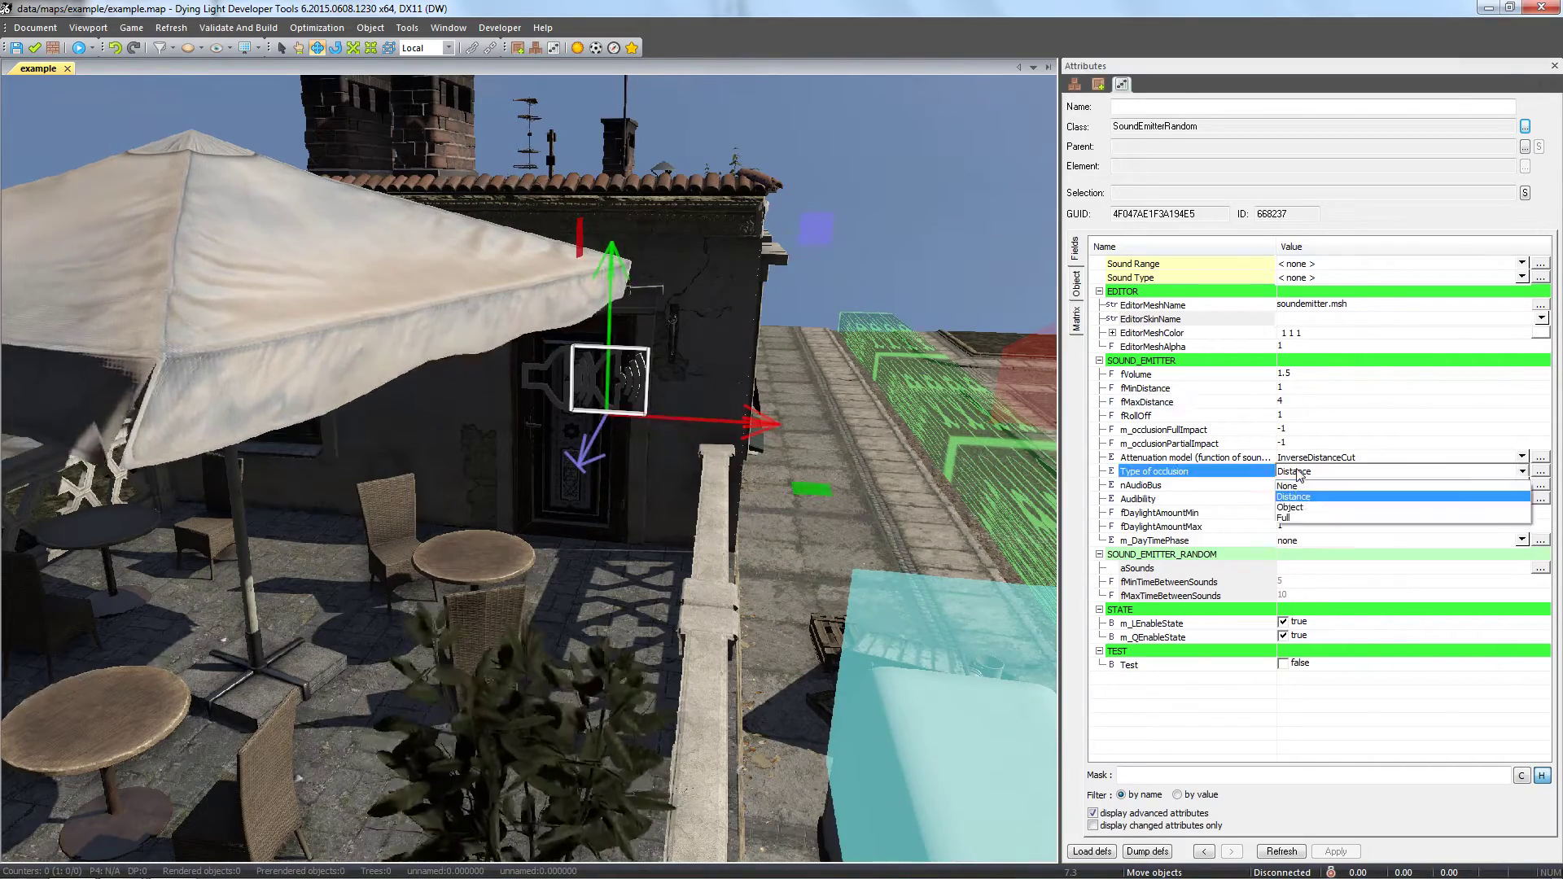
{"action": "left_click", "coordinate": [1285, 518]}
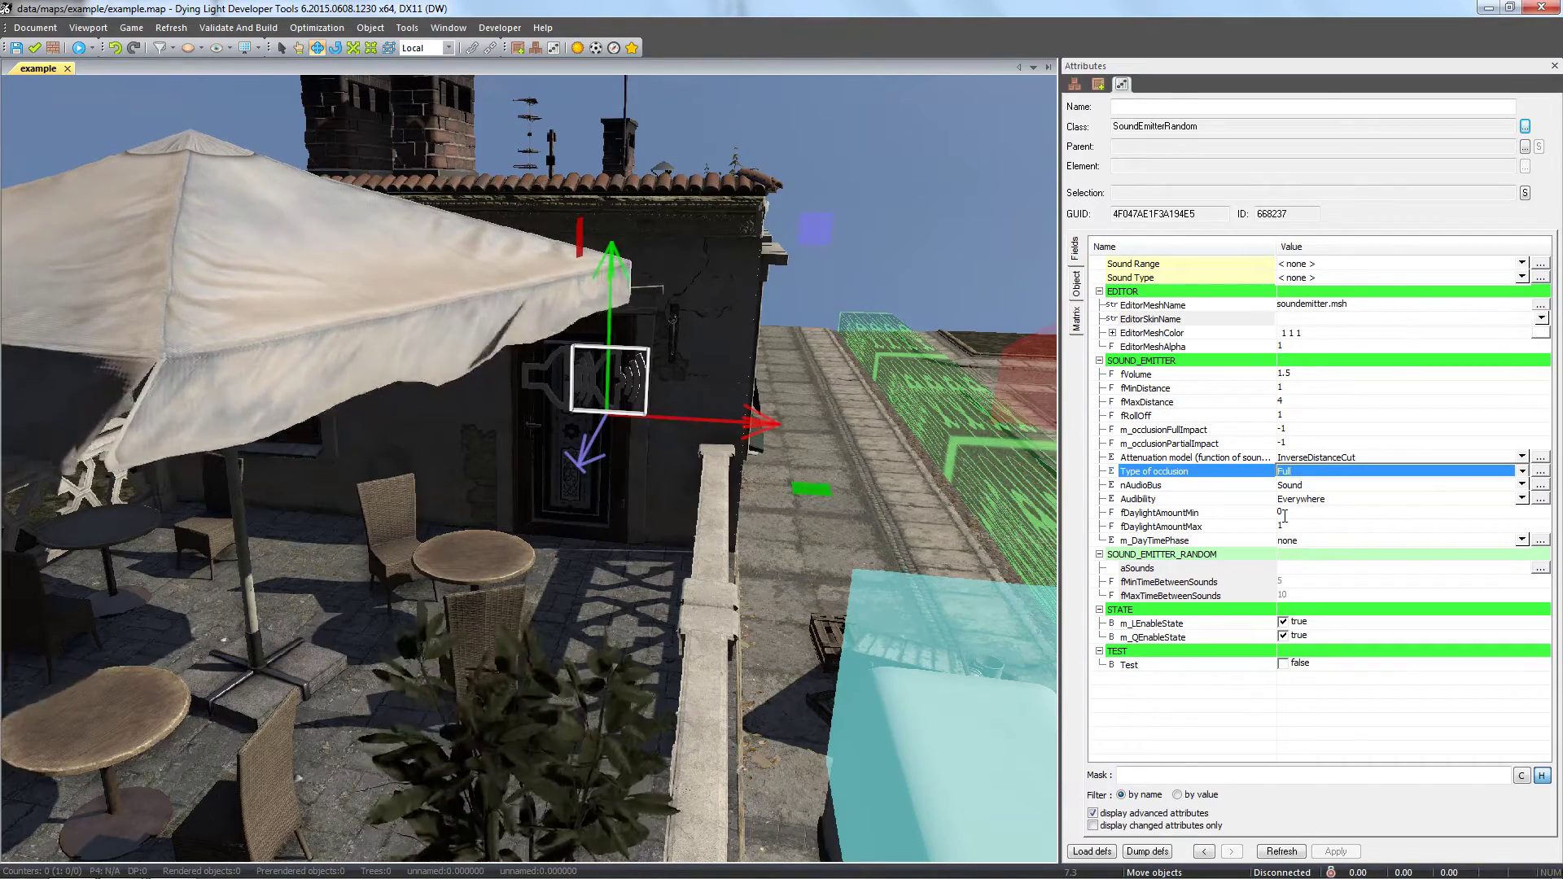
- Filter sounds by "zombie behind door" and assign zombie_attack_door_wood_behind_calm_00 to calm_05 plus frighten_00 and frighten_01 to aSounds
{"action": "left_click", "coordinate": [1543, 569]}
{"action": "type", "text": "zombie behind door"}
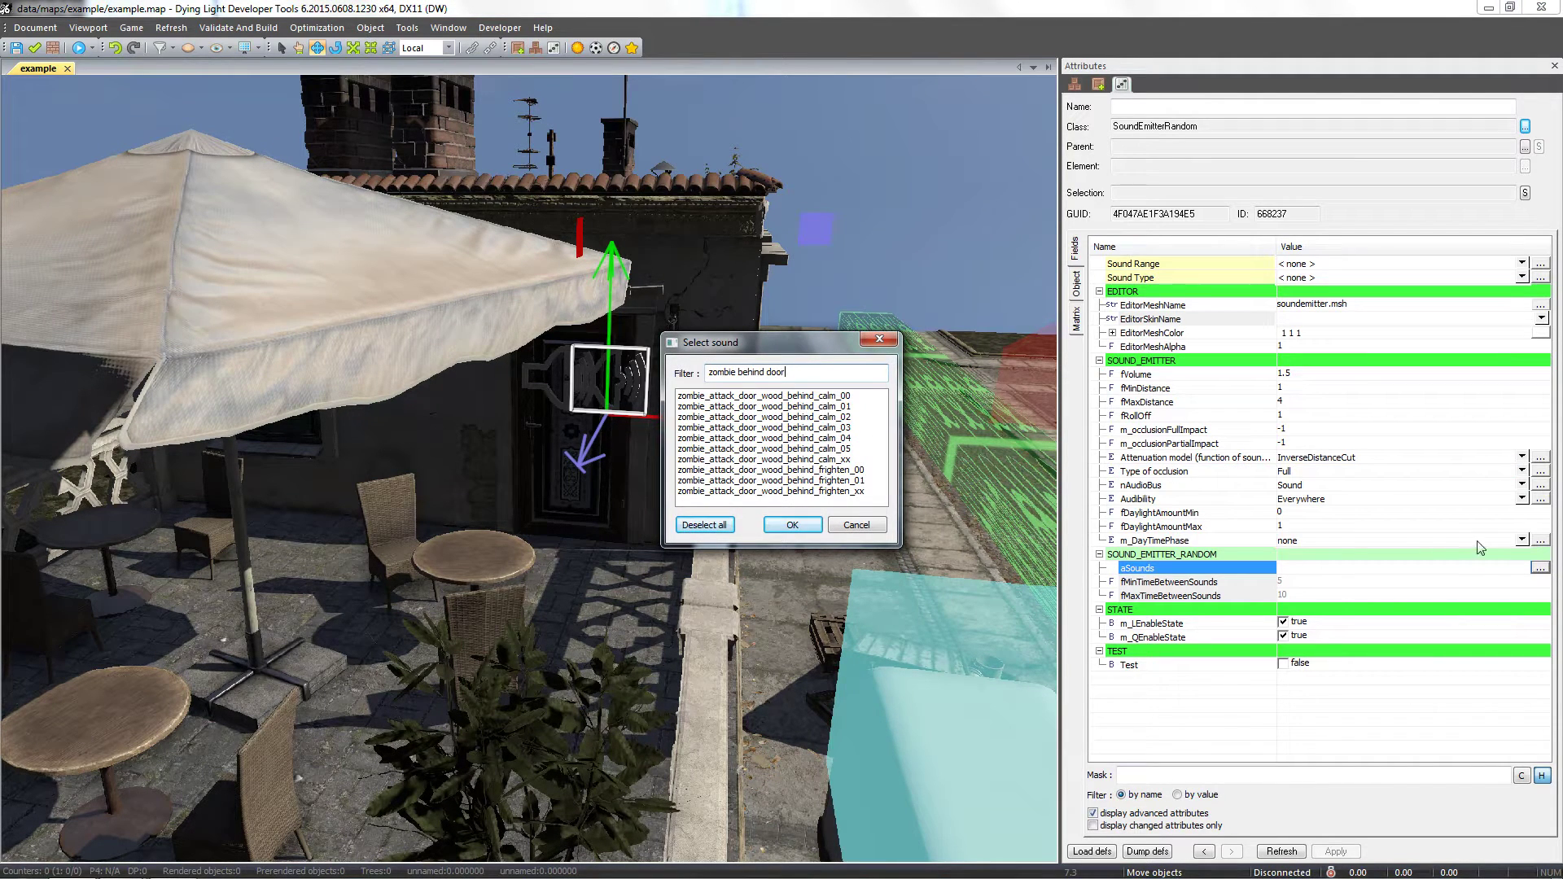
{"action": "left_click_drag", "start_coordinate": [857, 400], "coordinate": [853, 448]}
{"action": "left_click", "coordinate": [852, 470], "text": "ctrl"}
{"action": "left_click", "coordinate": [850, 481], "text": "ctrl"}
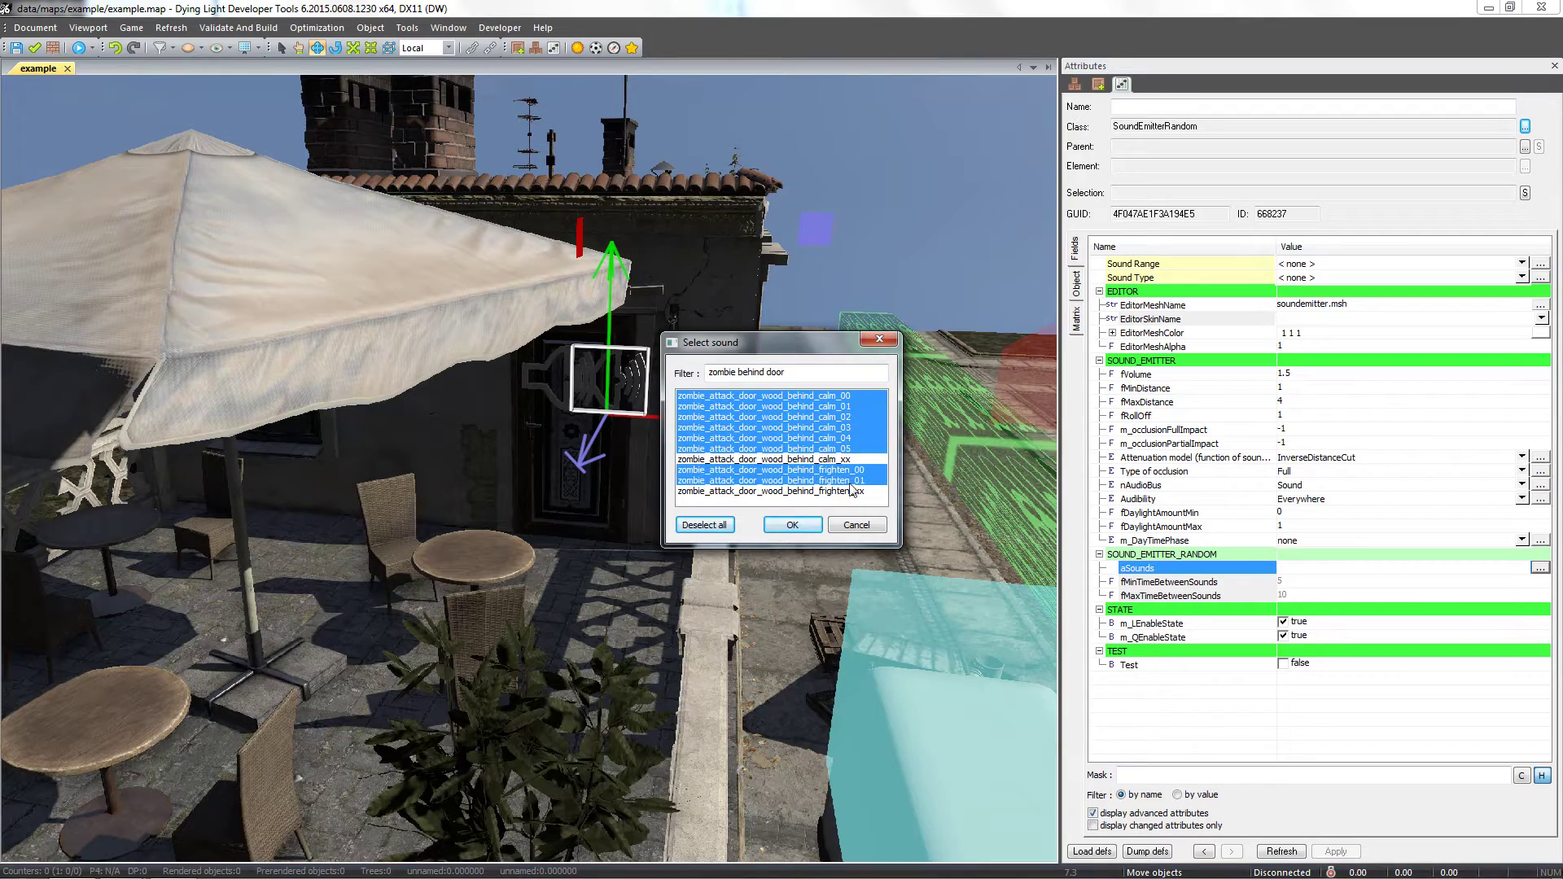
{"action": "left_click", "coordinate": [792, 526]}
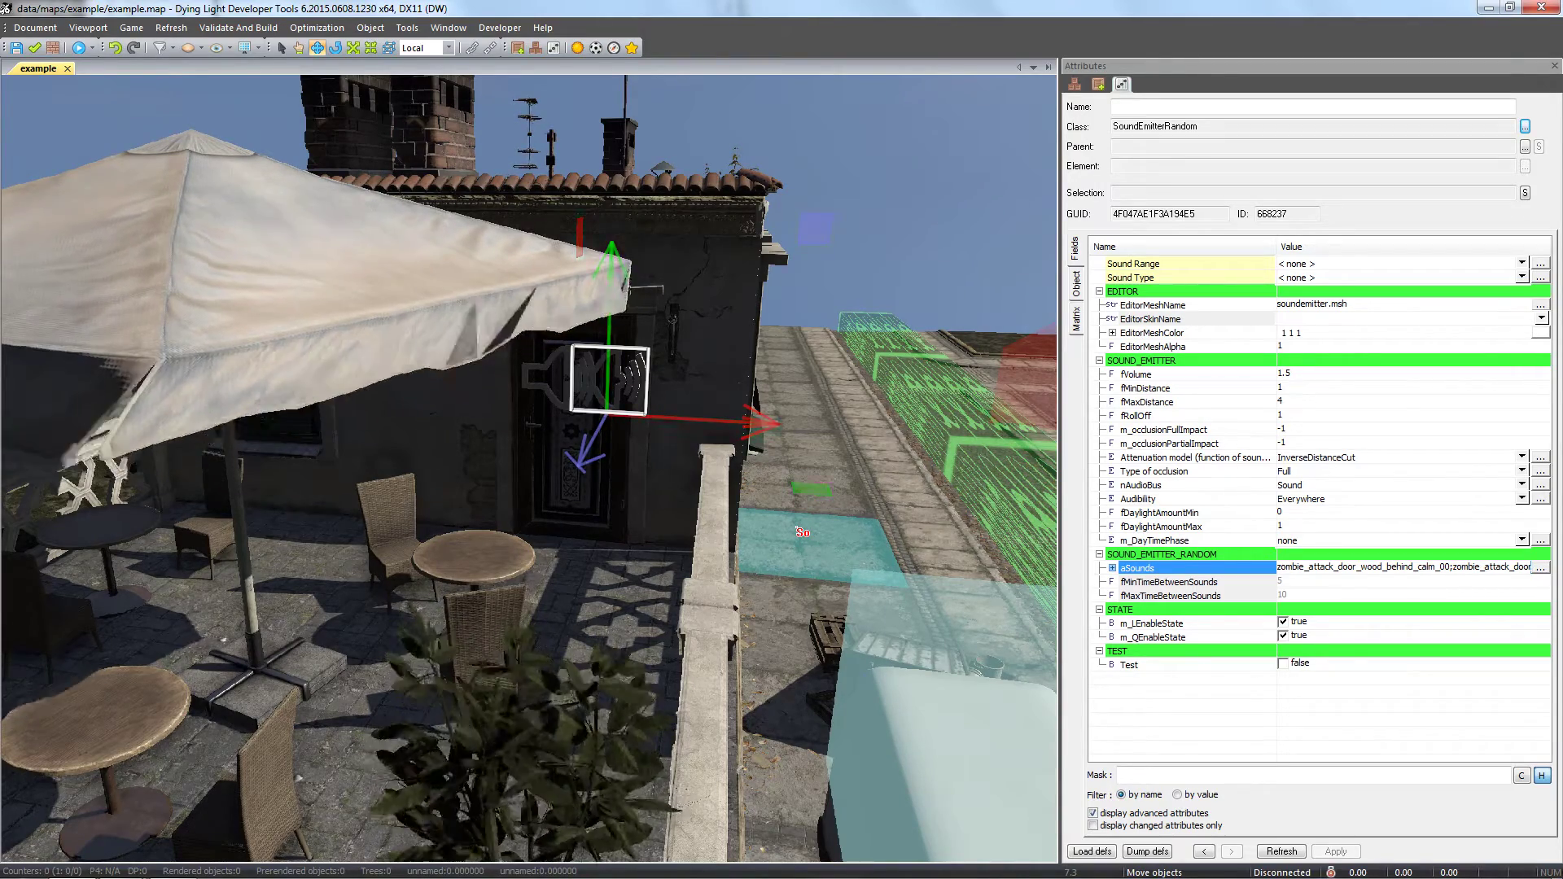
- Set the random emitter's fMinTimeBetweenSounds to 4 and fMaxTimeBetweenSounds to 7
{"action": "left_click", "coordinate": [1330, 581]}
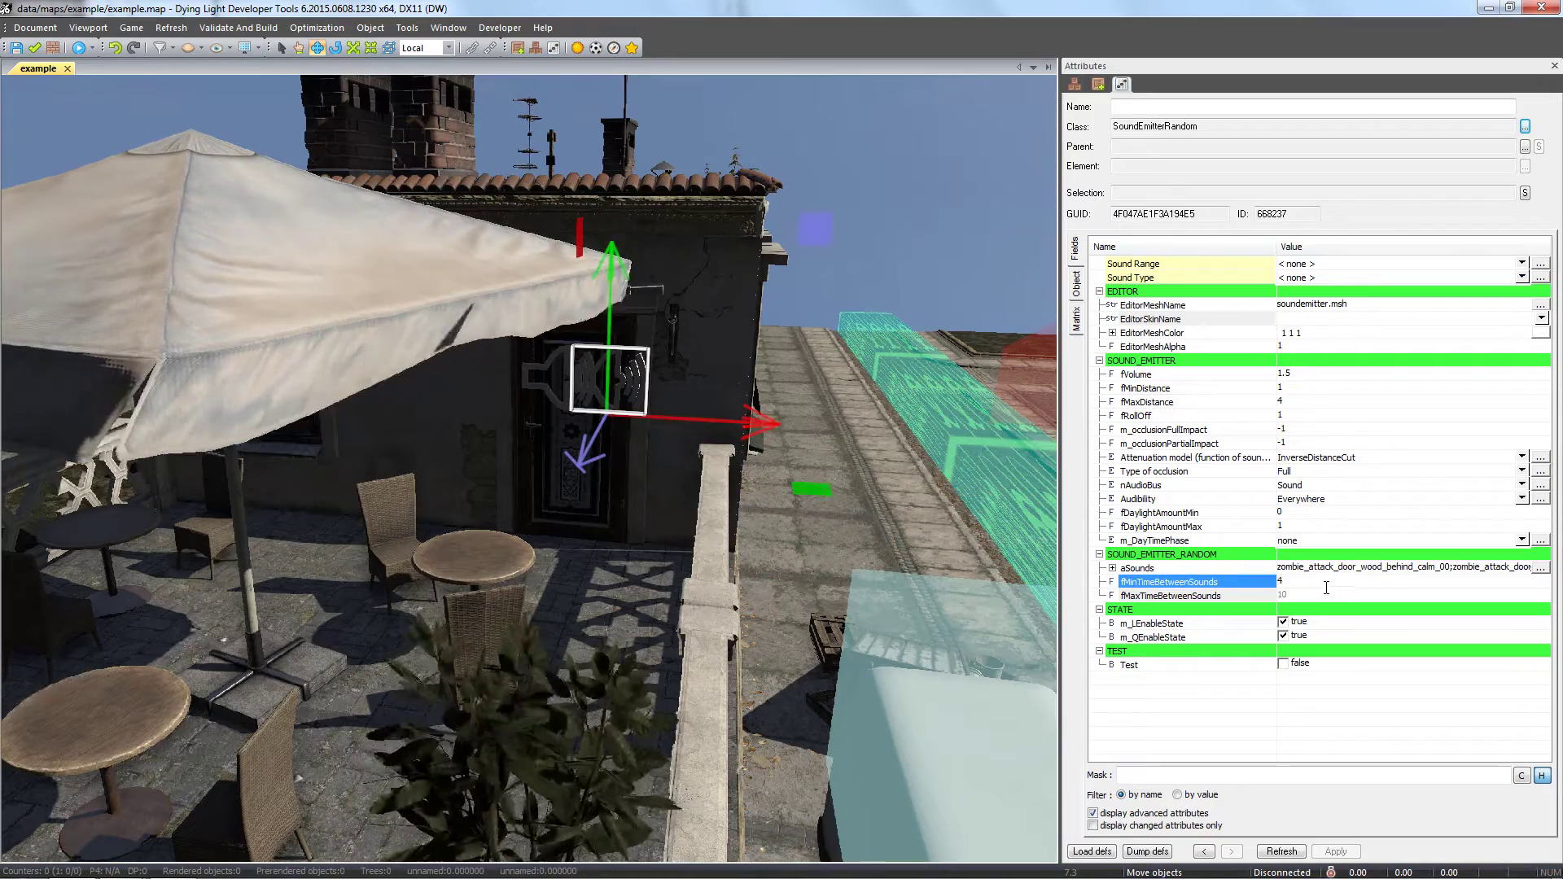
{"action": "type", "text": "4"}
{"action": "key", "text": "Tab"}
{"action": "type", "text": "7"}
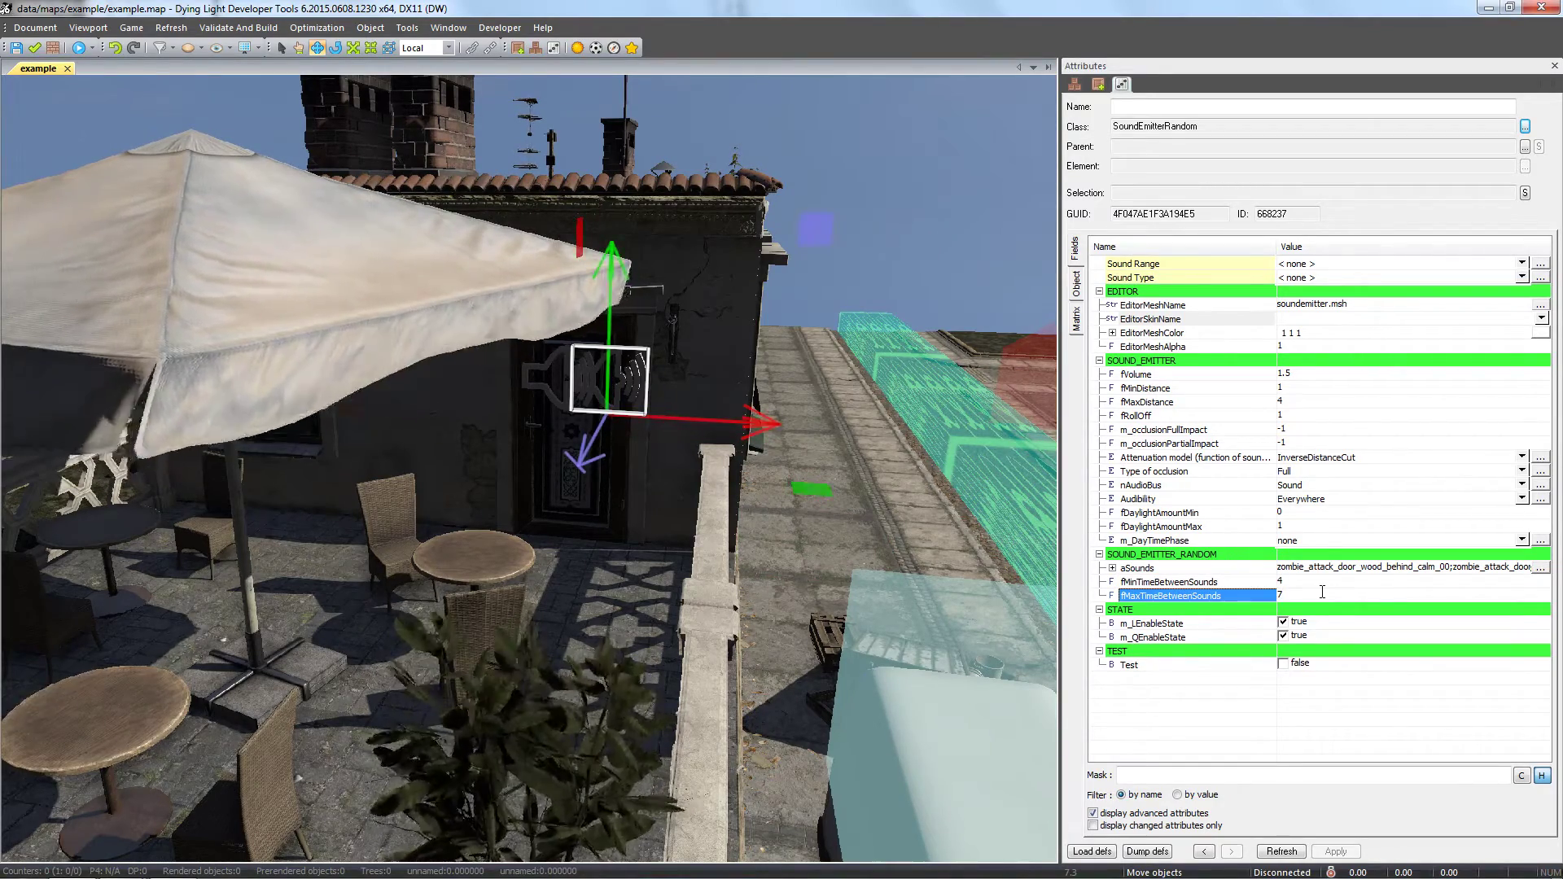
{"action": "left_click", "coordinate": [1298, 373]}
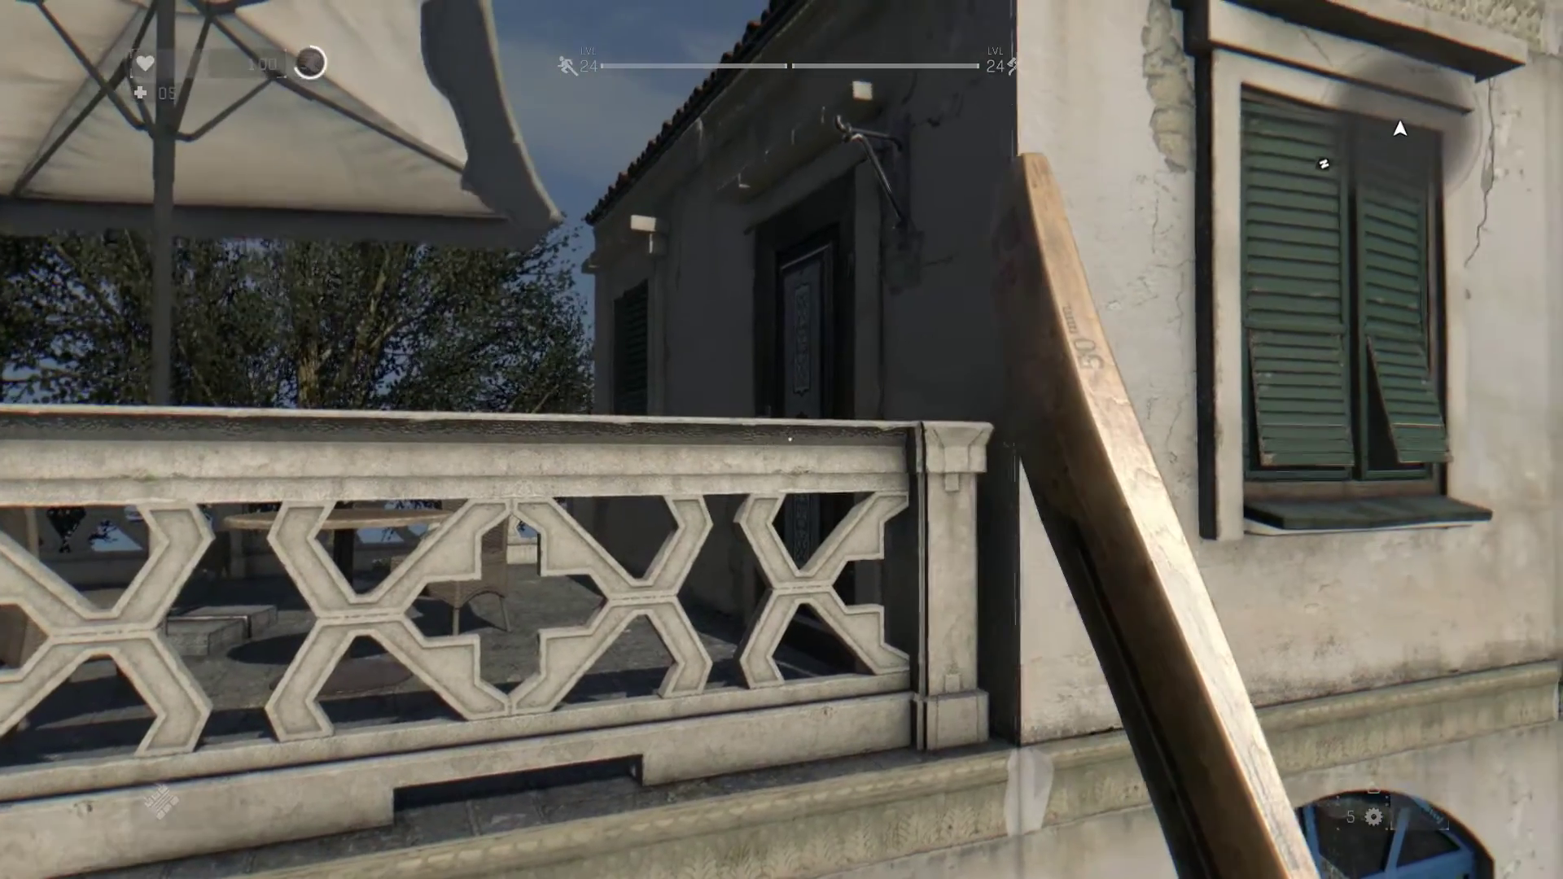
- Playtest the map by walking up to the terrace door and interacting with it to check the emitter sounds
{"action": "key", "text": "a"}
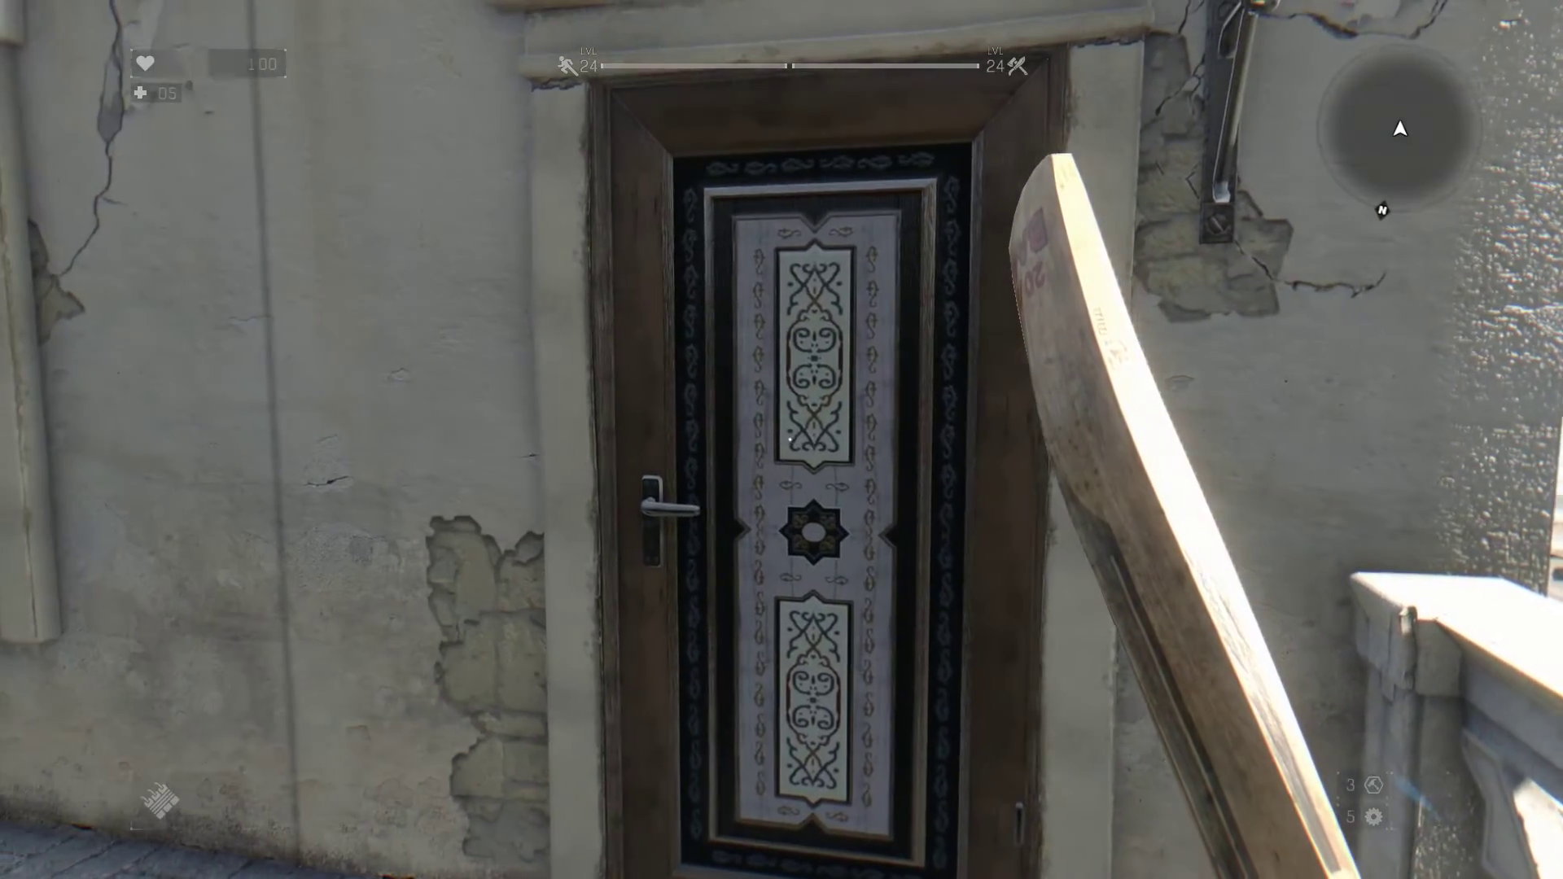
{"action": "key", "text": "w"}
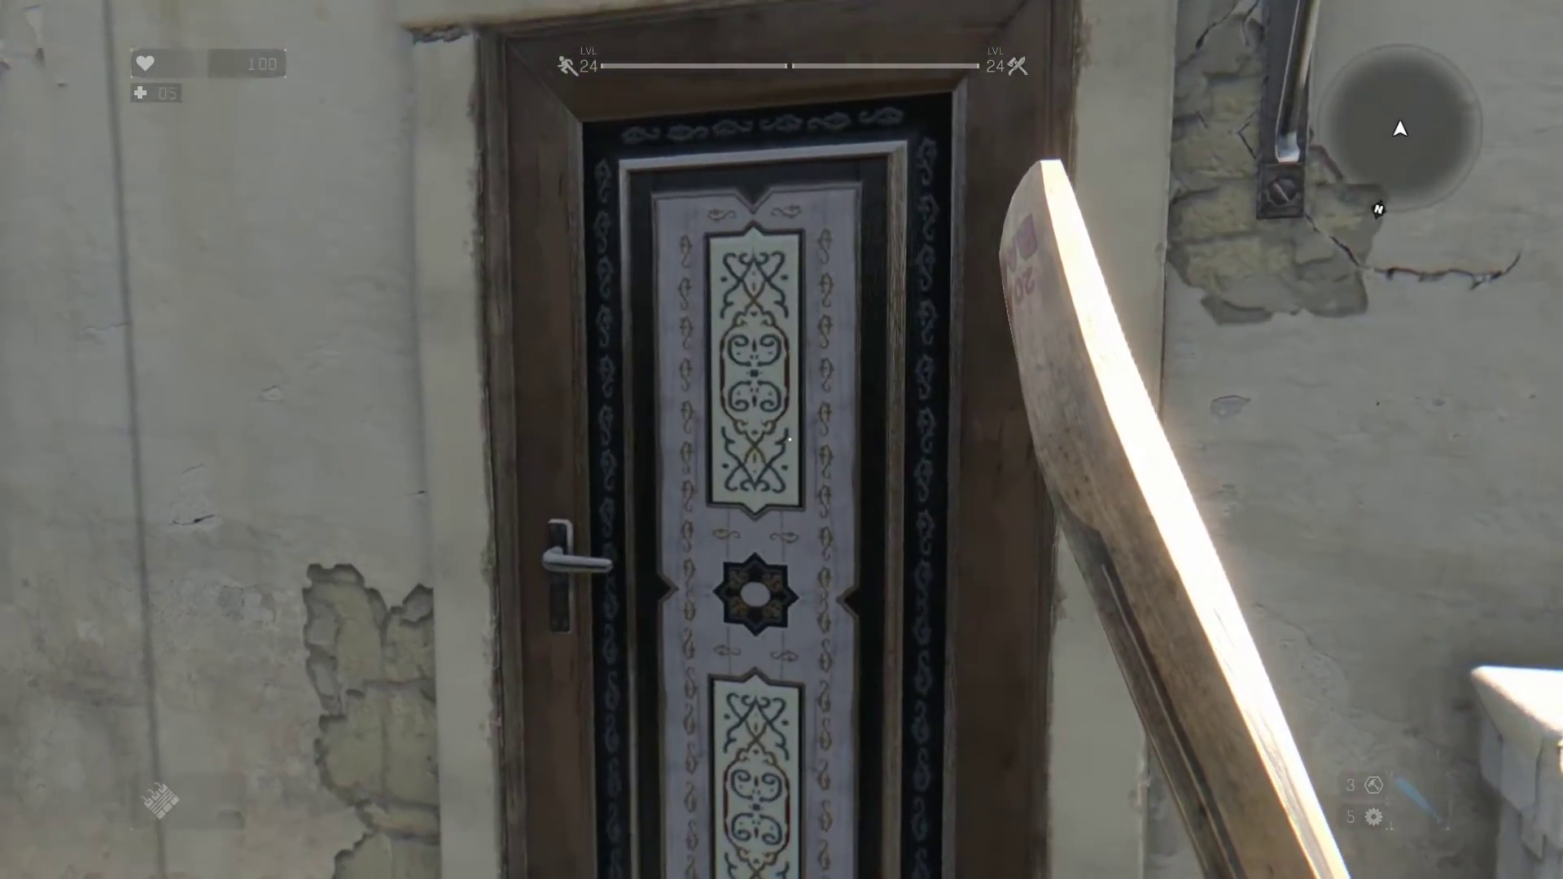
{"action": "key", "text": "e"}
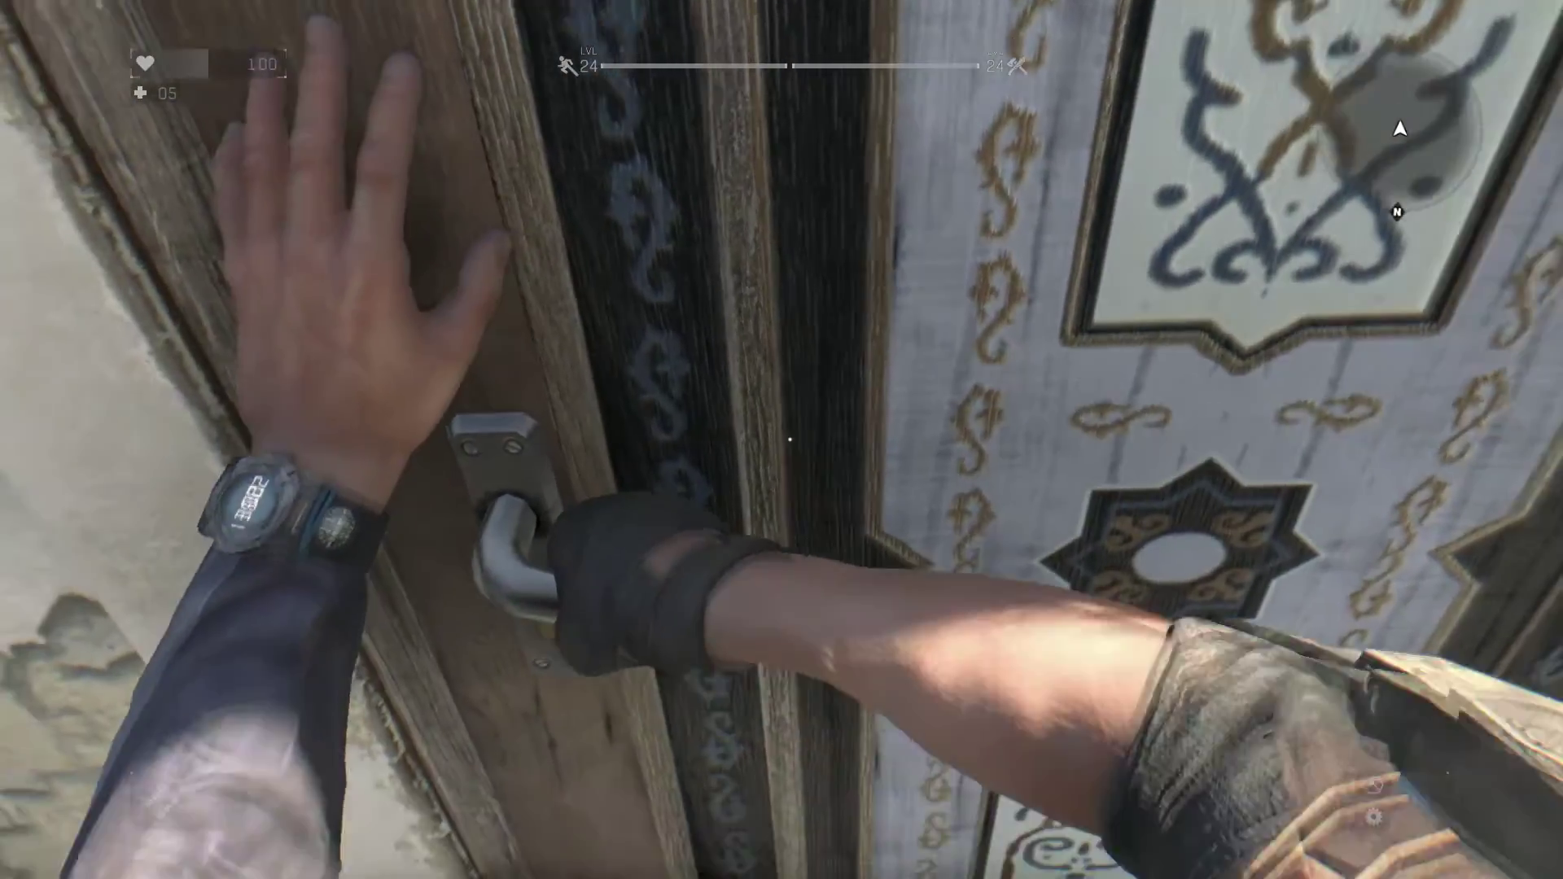